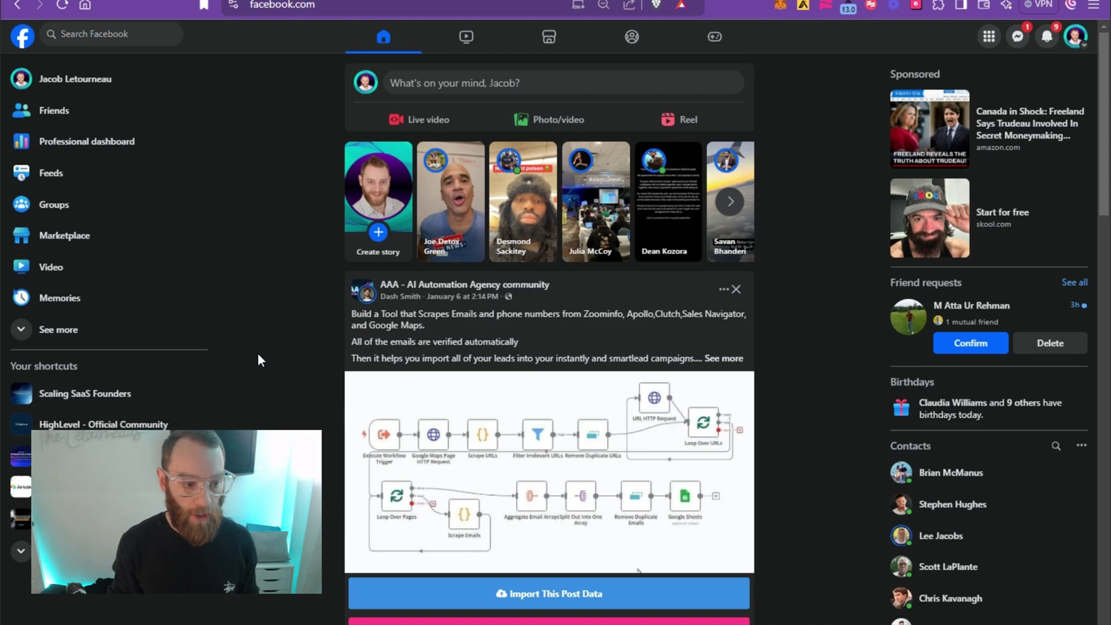
# Step: Search for "roofing pros" and limit the results to groups
pyautogui.click(124, 34)
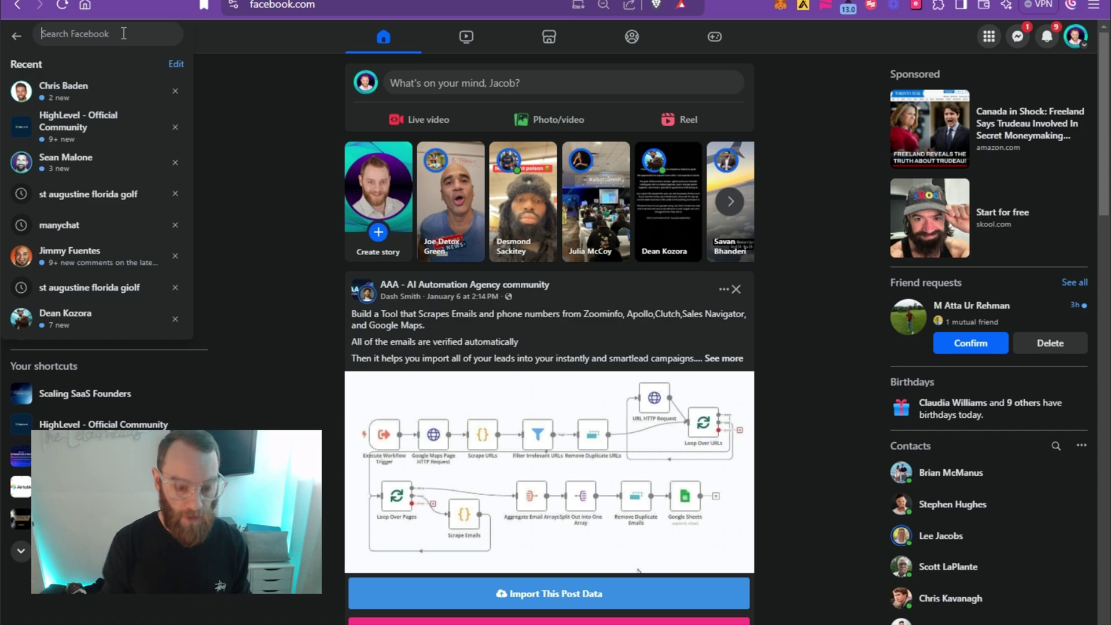
pyautogui.write('Roofer')
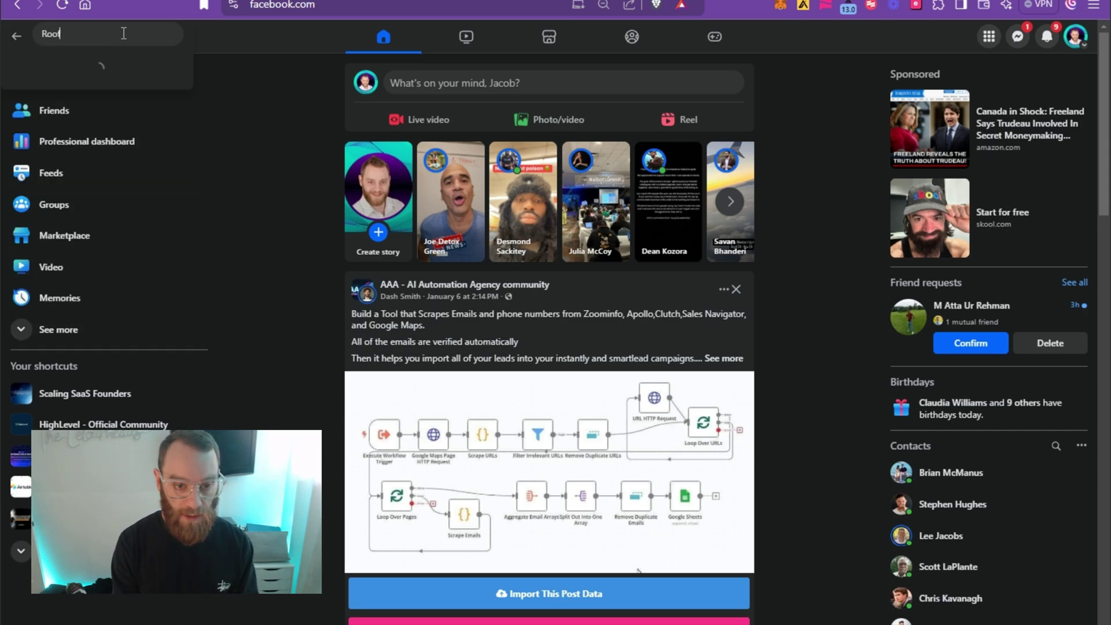
pyautogui.press('BackSpace')
pyautogui.press('BackSpace')
pyautogui.write('ing')
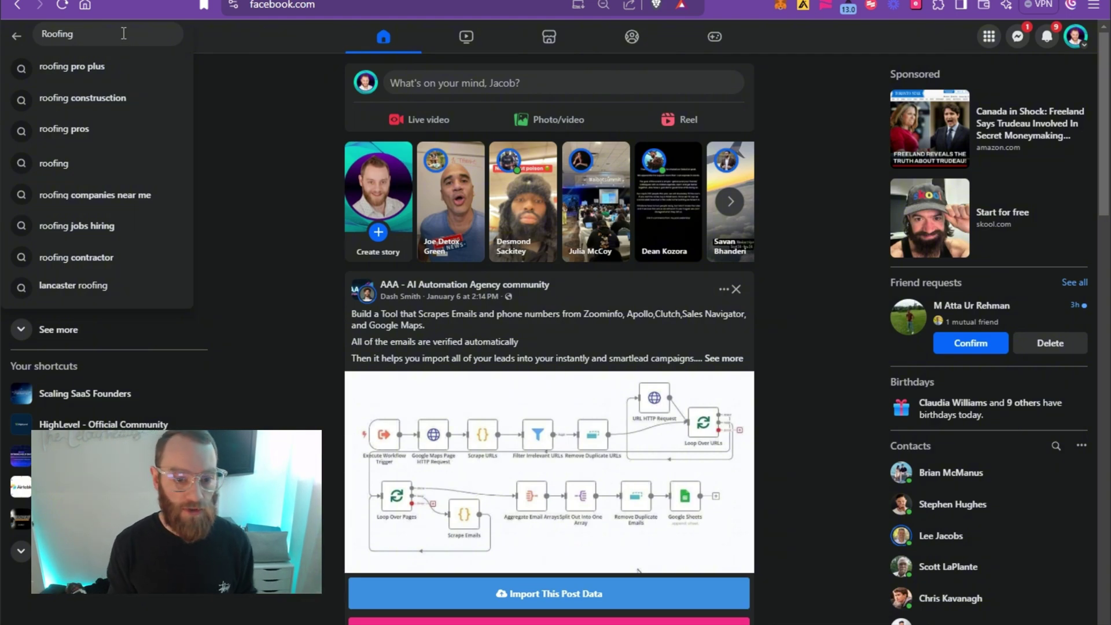
pyautogui.click(82, 129)
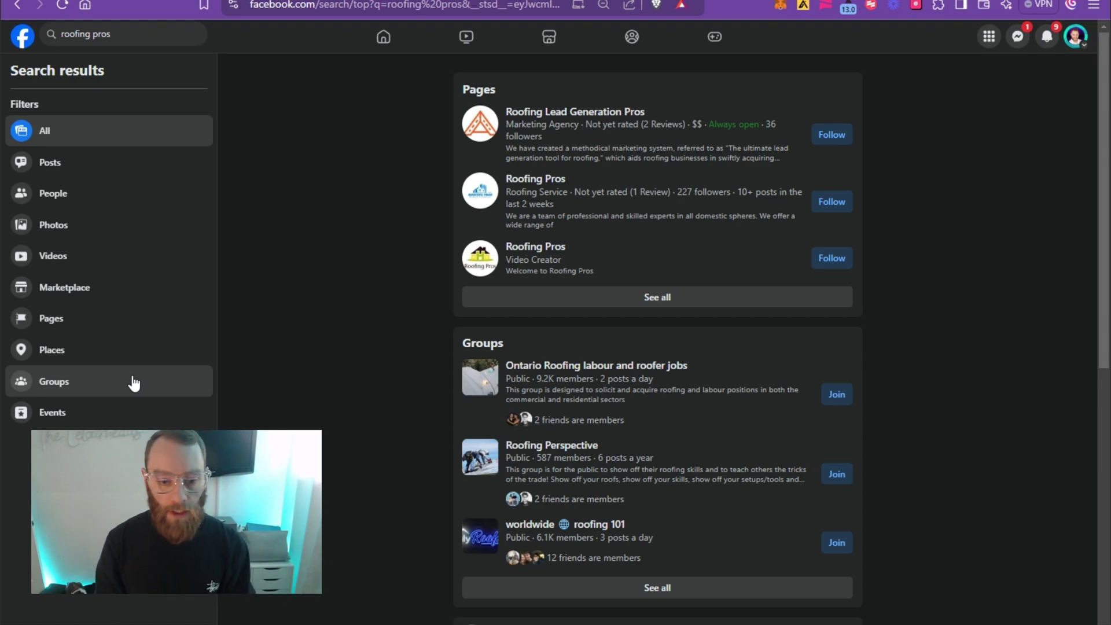
pyautogui.click(133, 384)
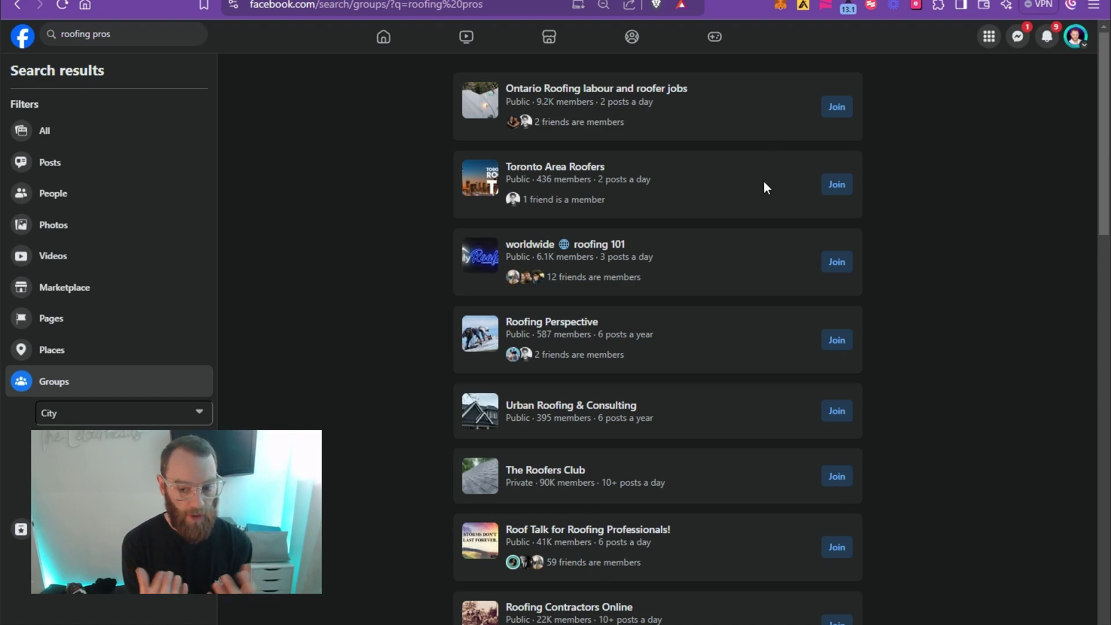
# Step: Open the Ontario Roofing labour and roofer jobs group and show its people list
pyautogui.moveTo(564, 99)
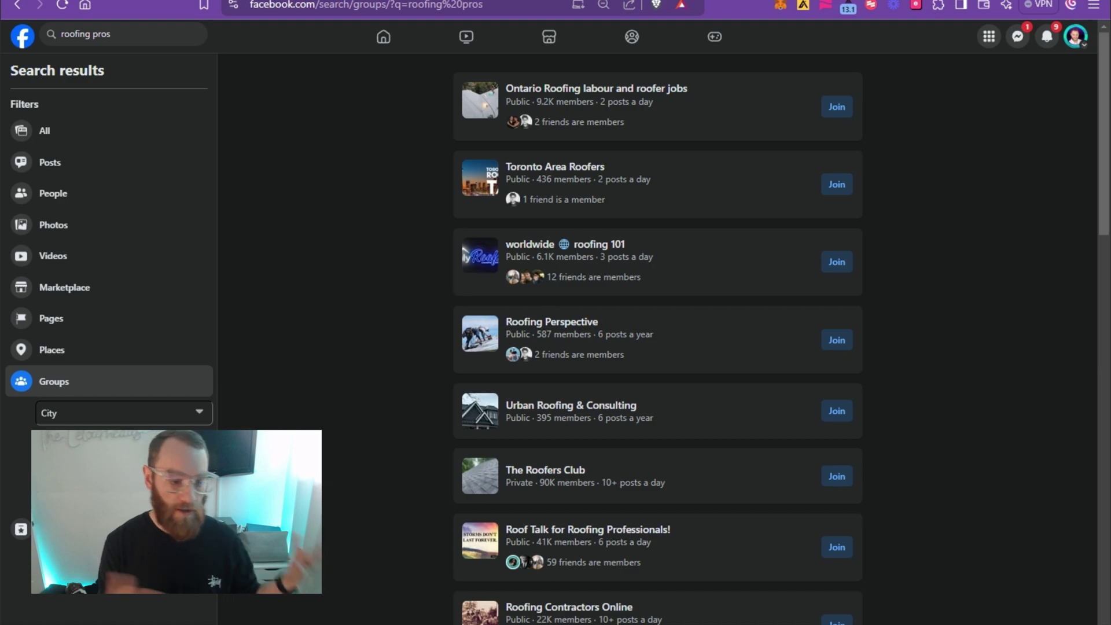
pyautogui.hotkey('ctrl', 'Tab')
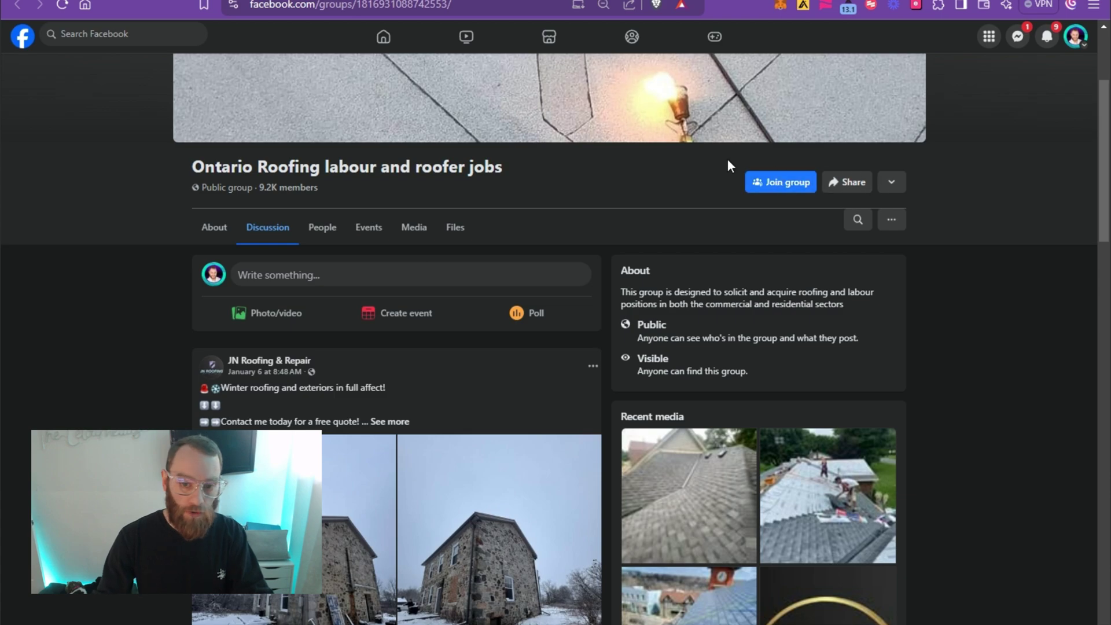
pyautogui.click(316, 237)
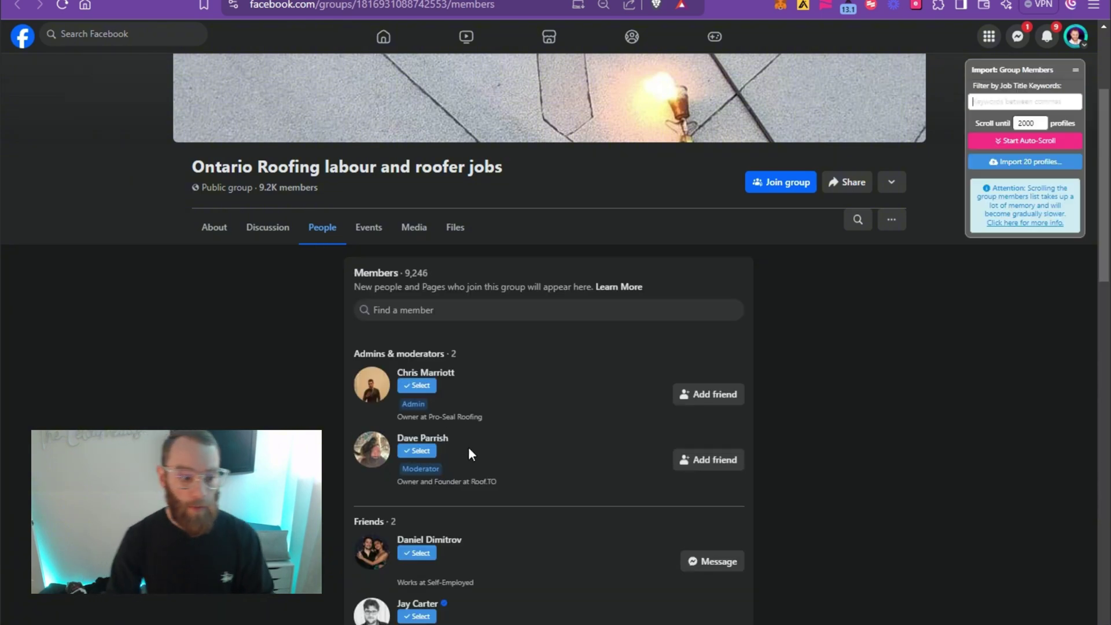
# Step: Look through the group's member sections to see which profiles match the job title keyword filter
pyautogui.scroll(-1, 491, 434)
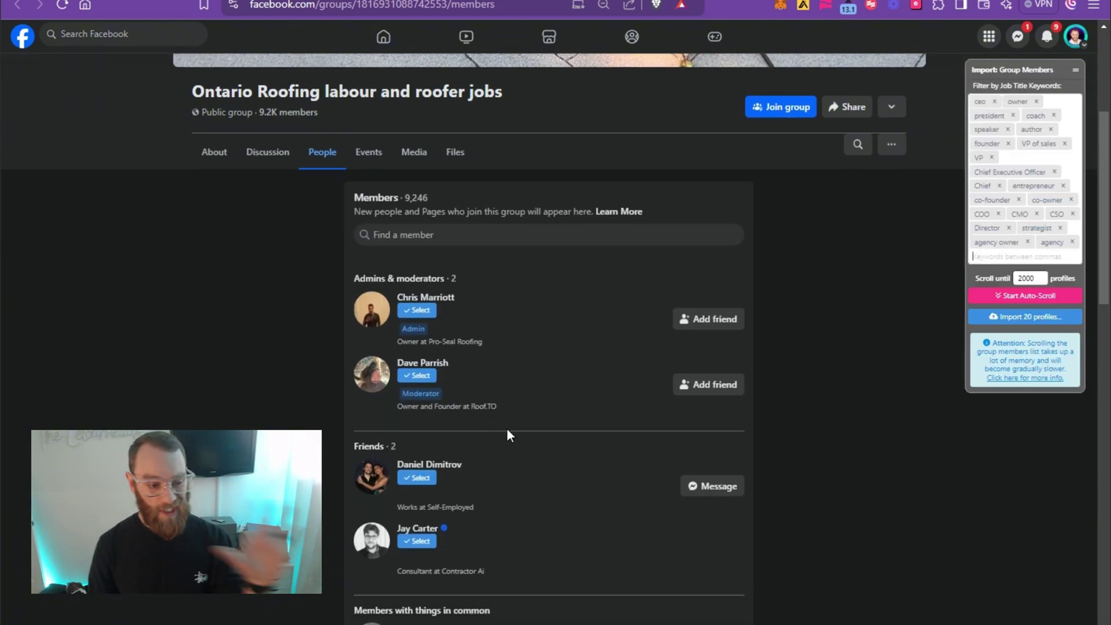
pyautogui.scroll(-3, 509, 434)
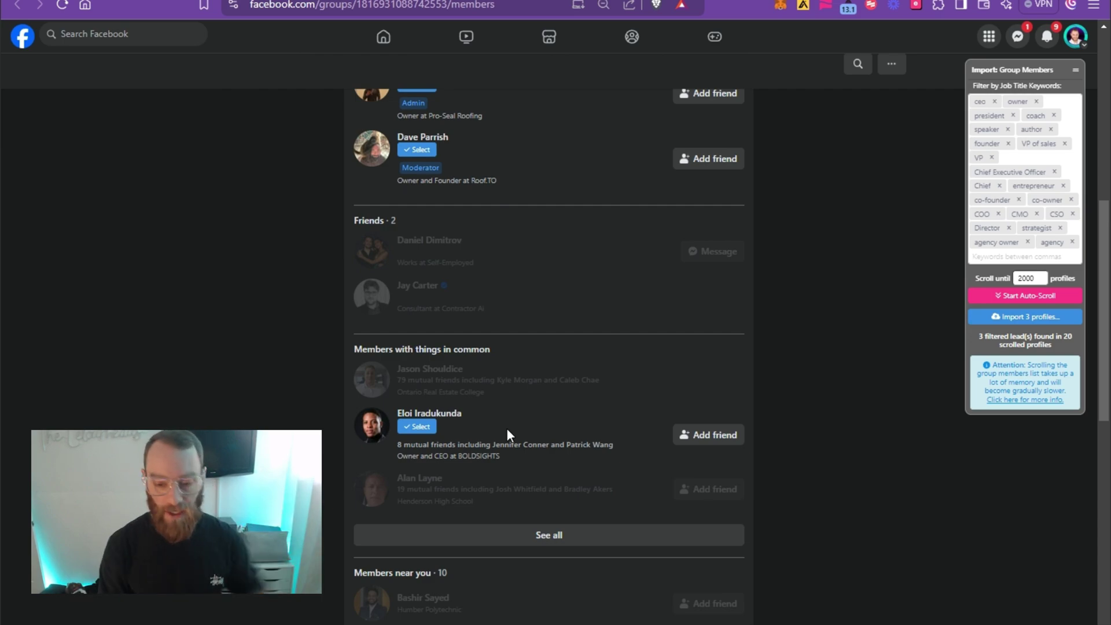
pyautogui.scroll(-3, 505, 431)
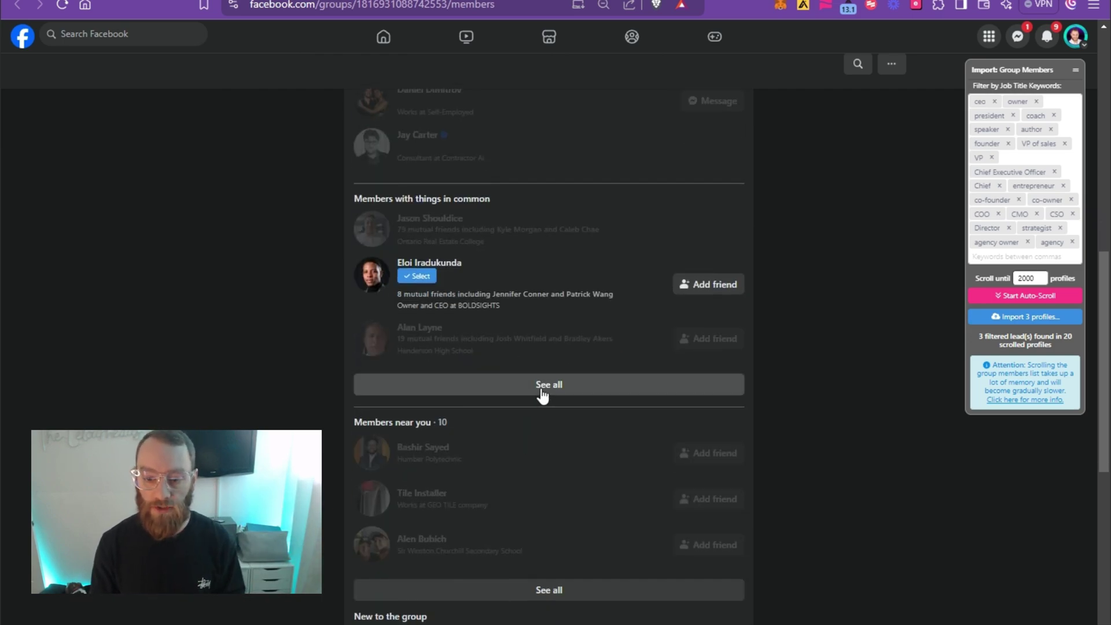
pyautogui.scroll(2, 541, 393)
pyautogui.scroll(4, 497, 379)
pyautogui.scroll(-1, 498, 379)
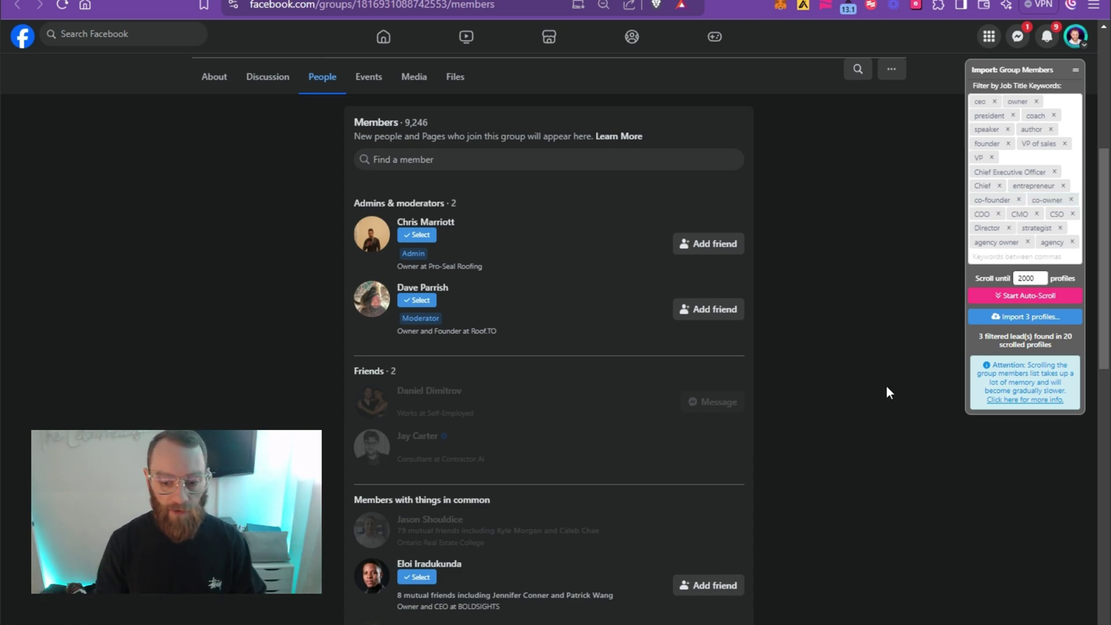
pyautogui.scroll(-1, 694, 350)
pyautogui.scroll(-2, 696, 341)
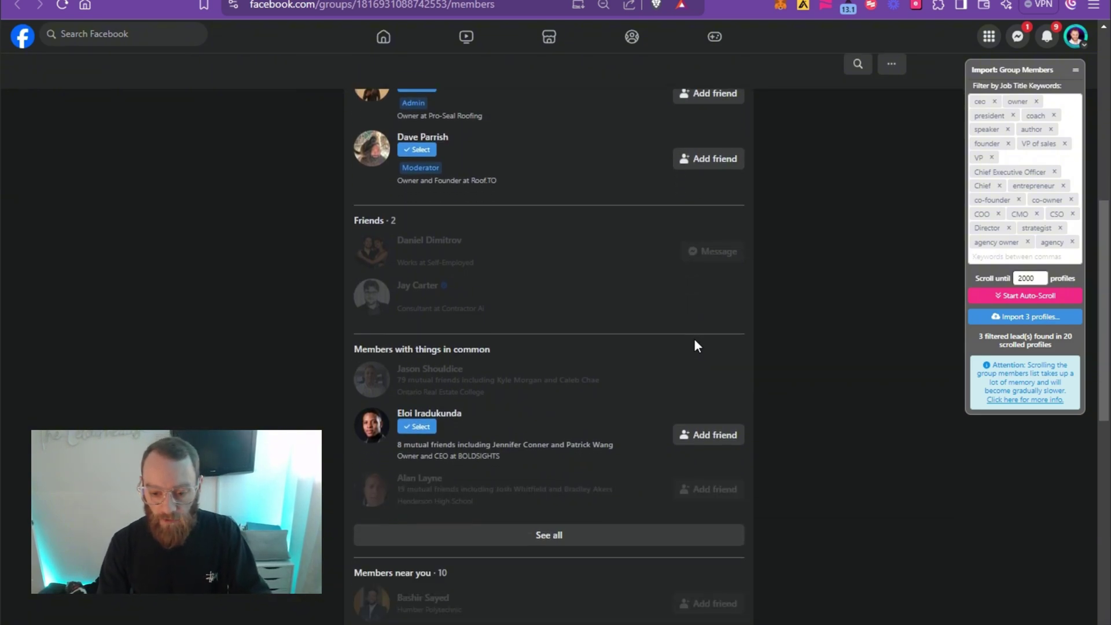
pyautogui.scroll(-2, 491, 255)
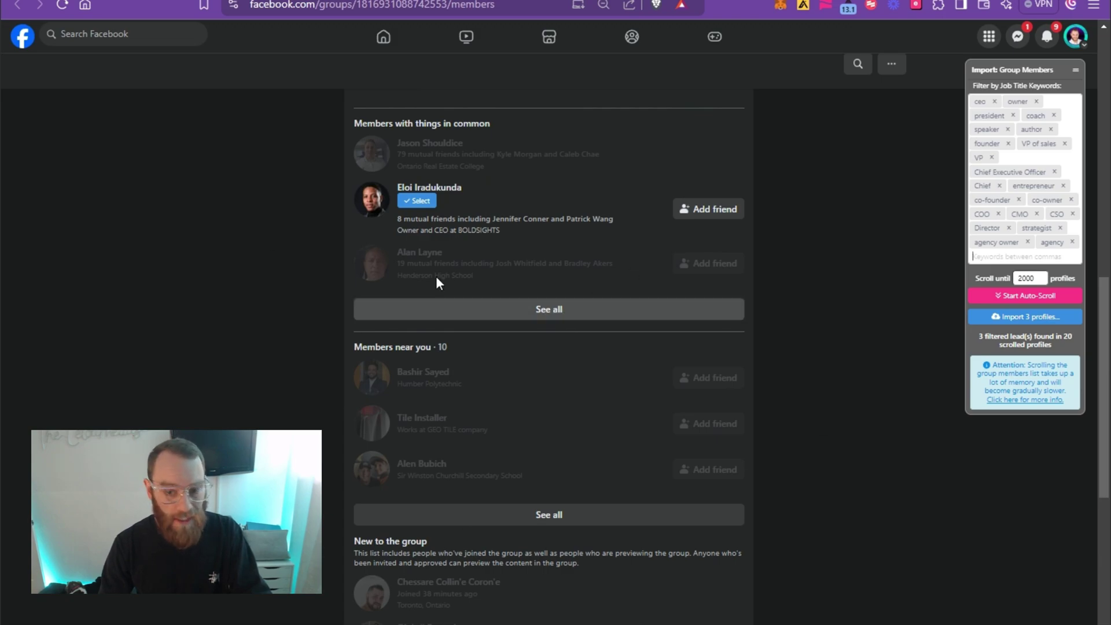
pyautogui.scroll(3, 480, 452)
# Step: Open the full list of members with things in common and examine the job titles and mutual friends of the filtered profiles
pyautogui.moveTo(356, 345); pyautogui.dragTo(505, 351)
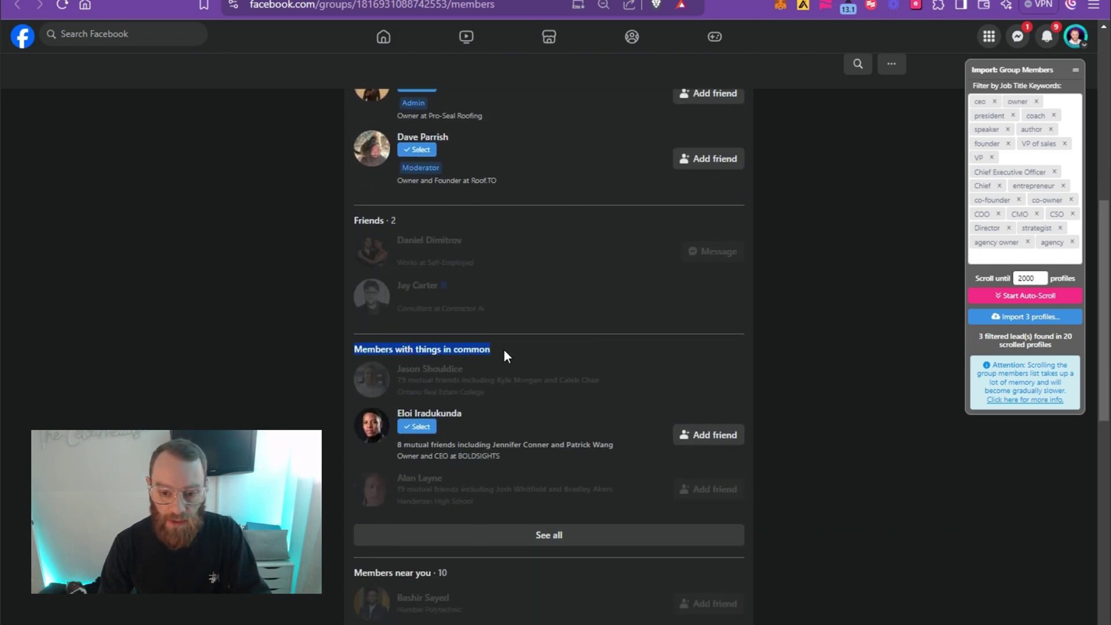
pyautogui.click(538, 535)
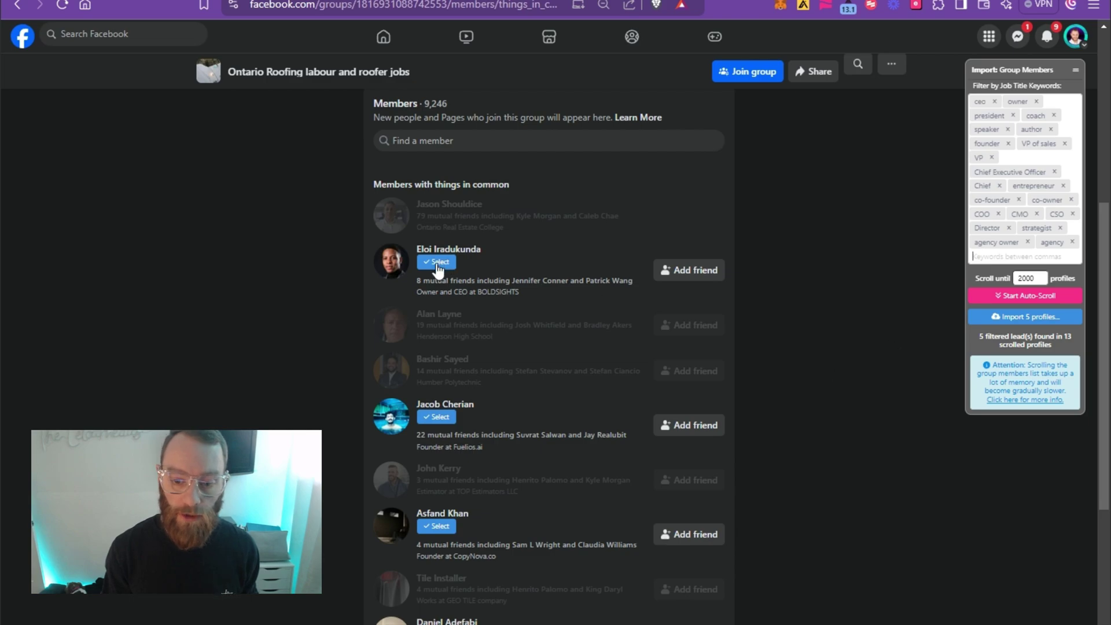
pyautogui.moveTo(414, 279); pyautogui.dragTo(569, 291)
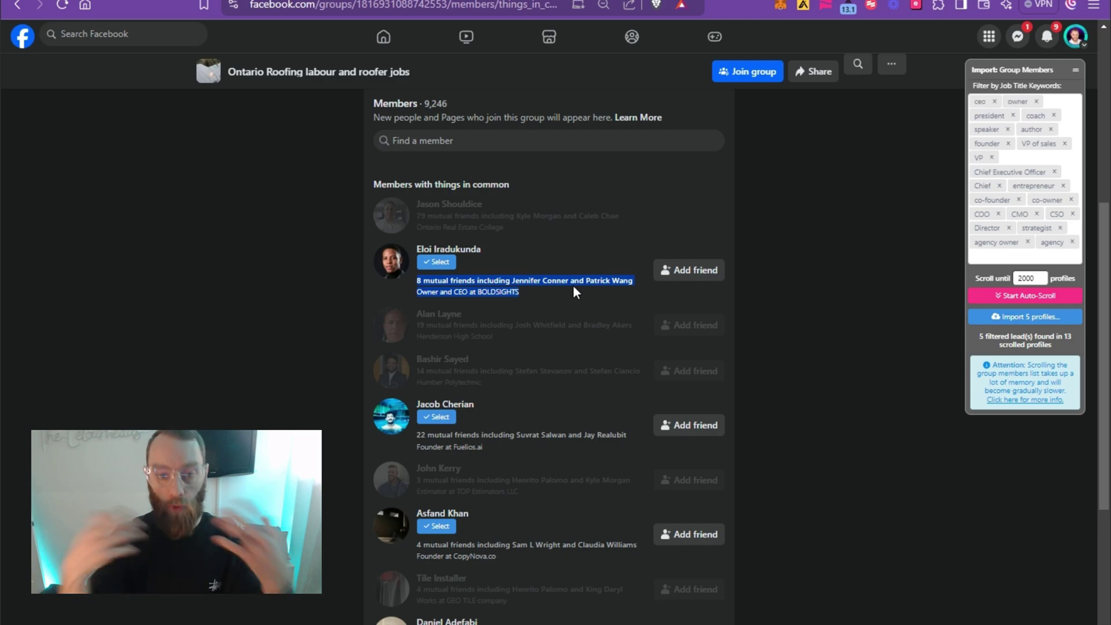
pyautogui.click(330, 254)
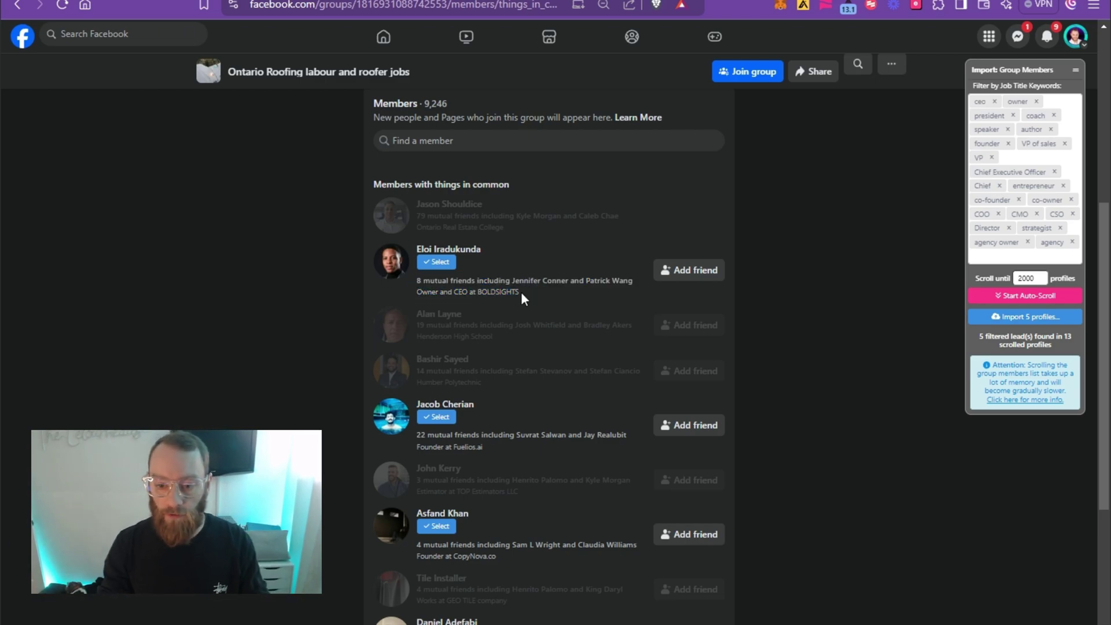
pyautogui.moveTo(521, 292); pyautogui.dragTo(409, 292)
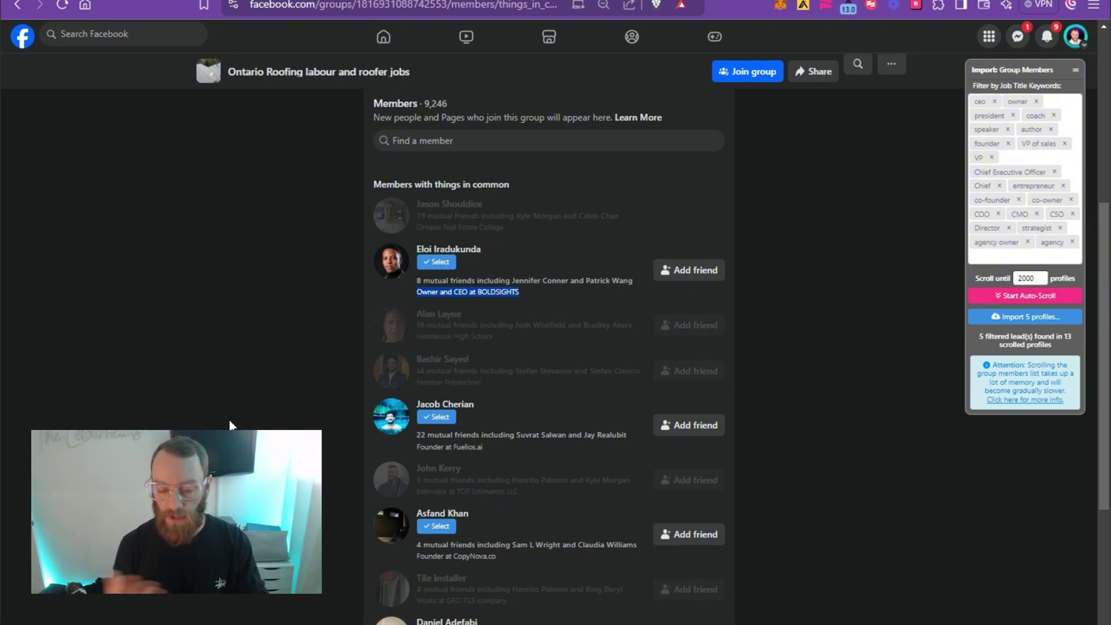
pyautogui.scroll(-1, 228, 419)
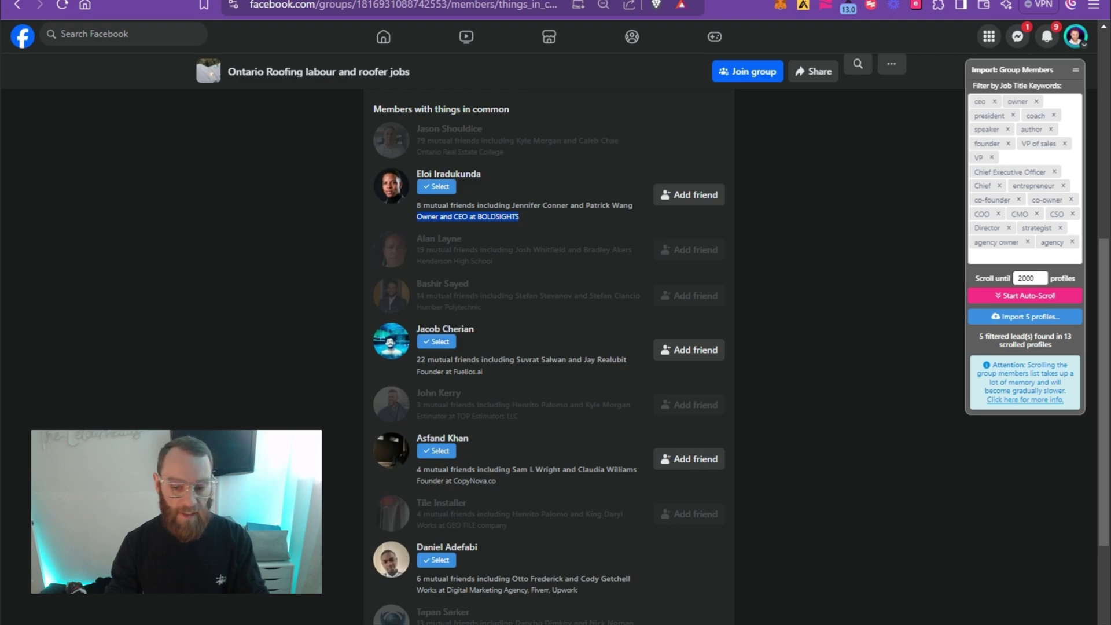
pyautogui.scroll(-1, 228, 420)
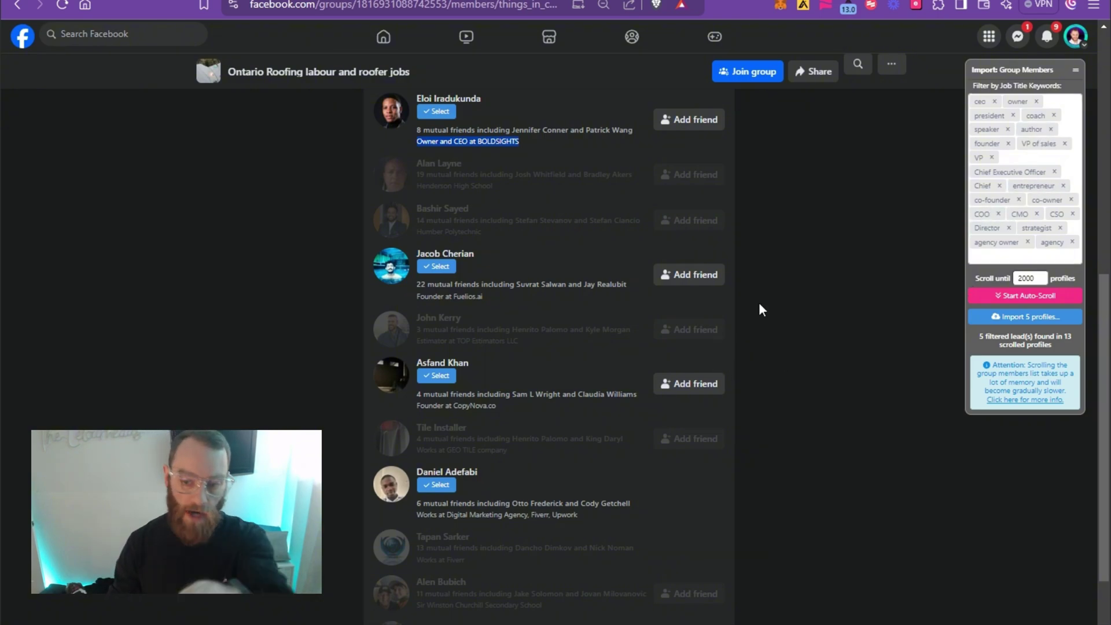
# Step: Load more members with the auto-scroll, stop it, and go back up to the filtered leads
pyautogui.click(1022, 296)
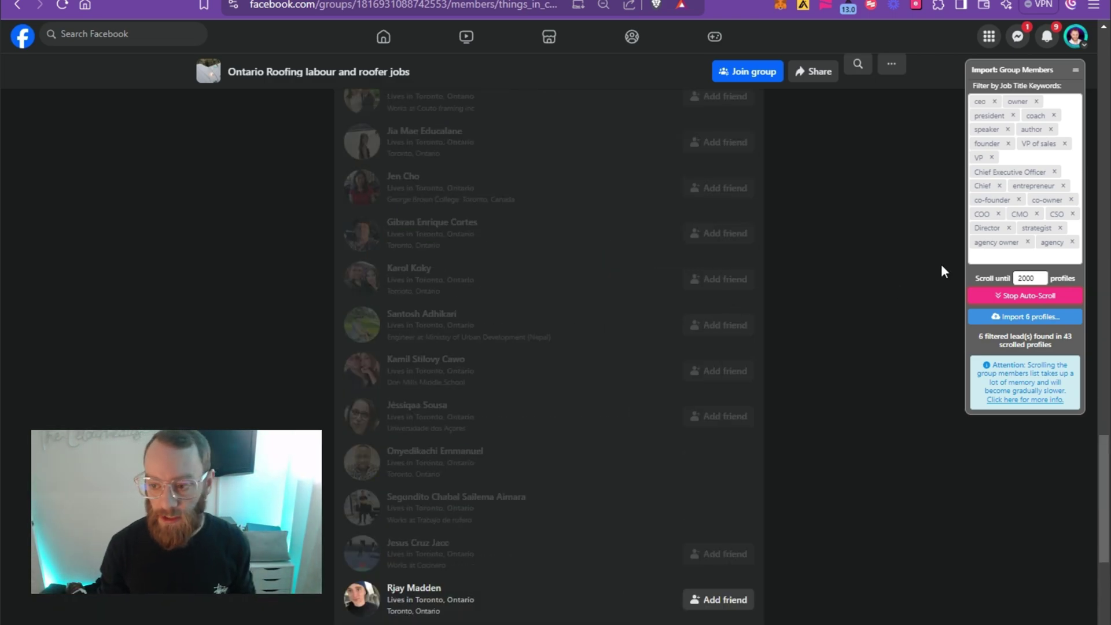
pyautogui.click(1028, 297)
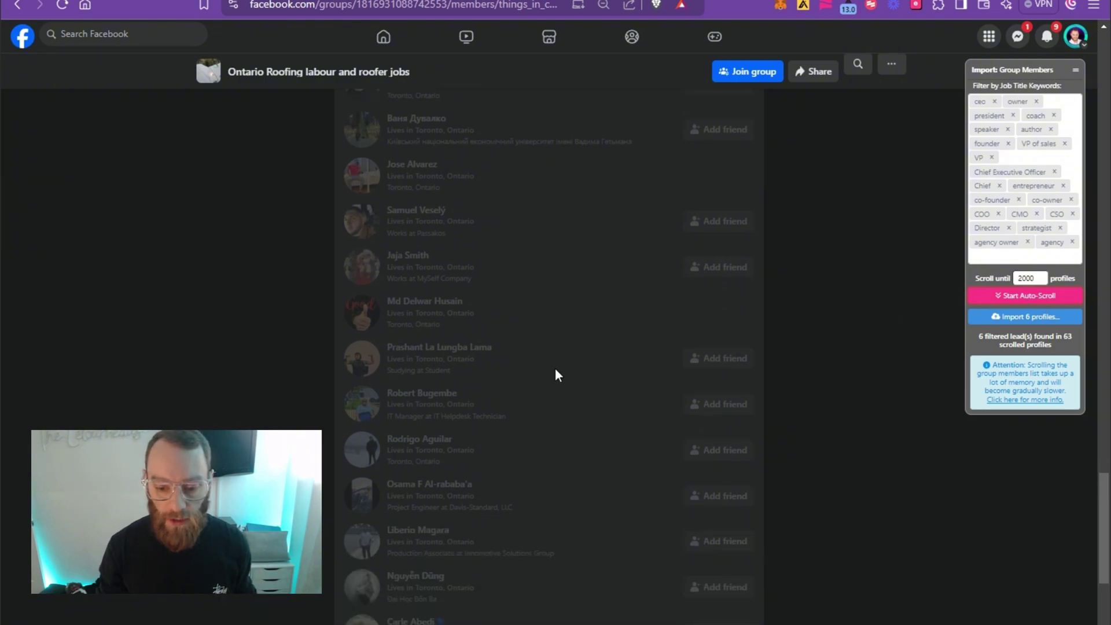
pyautogui.scroll(-15, 556, 375)
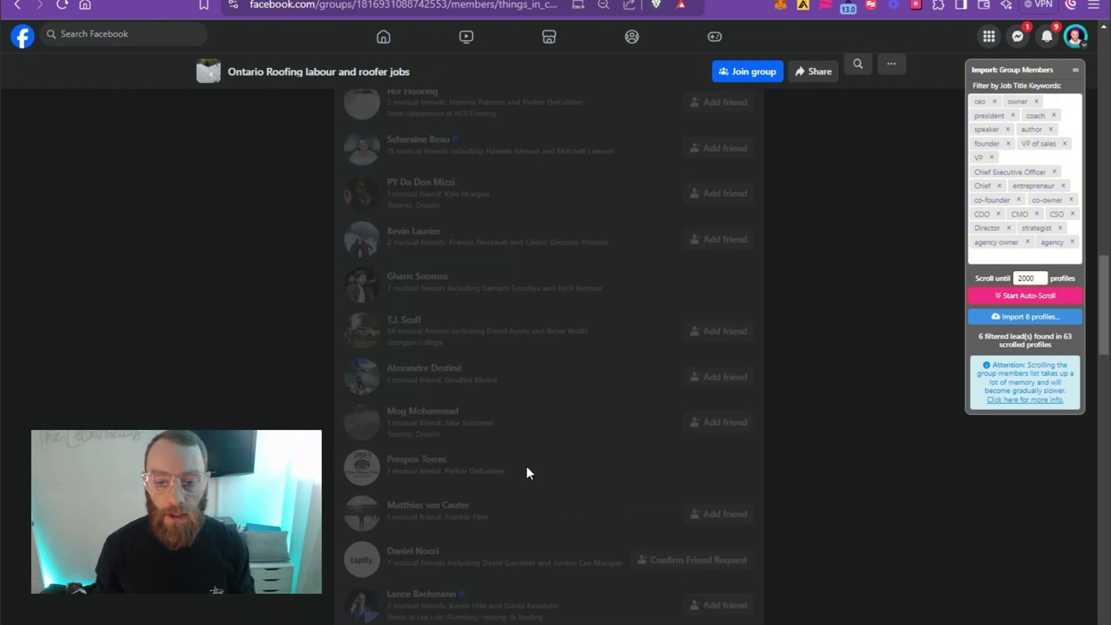
pyautogui.scroll(10, 526, 465)
# Step: Open the full profile of the owner-operator at MAEK Contractors from the members list
pyautogui.moveTo(530, 379); pyautogui.dragTo(378, 376)
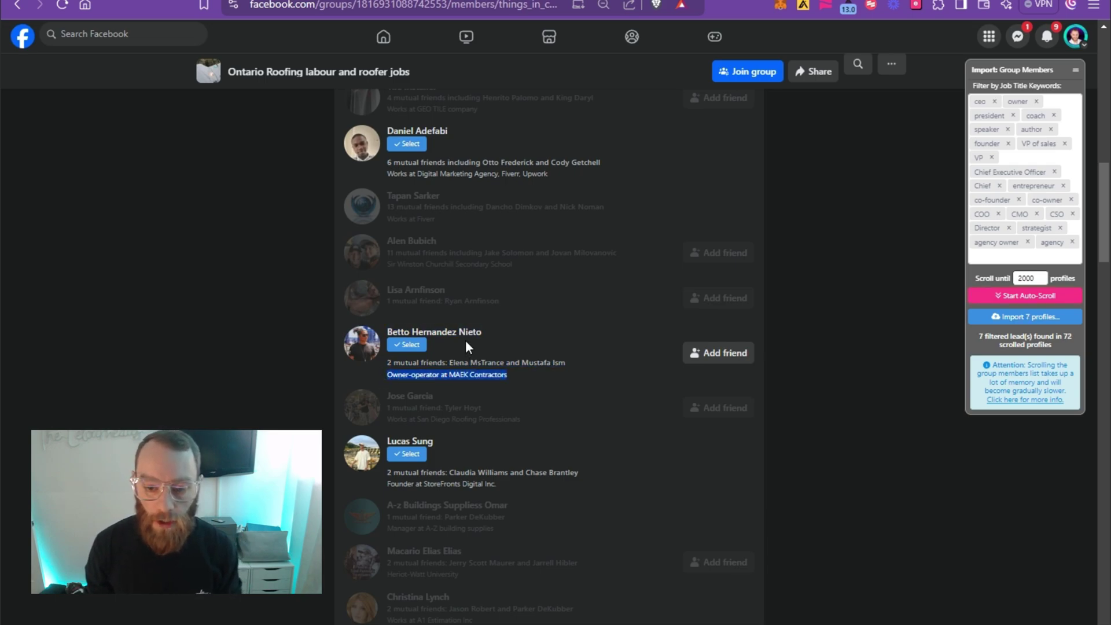
pyautogui.moveTo(467, 337)
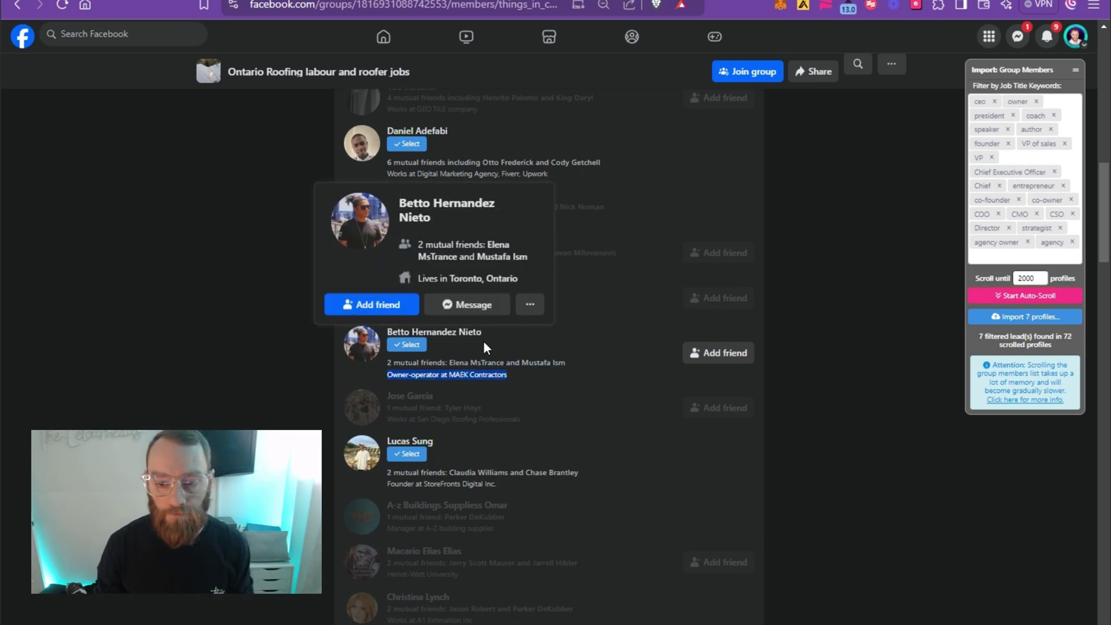
pyautogui.click(466, 332)
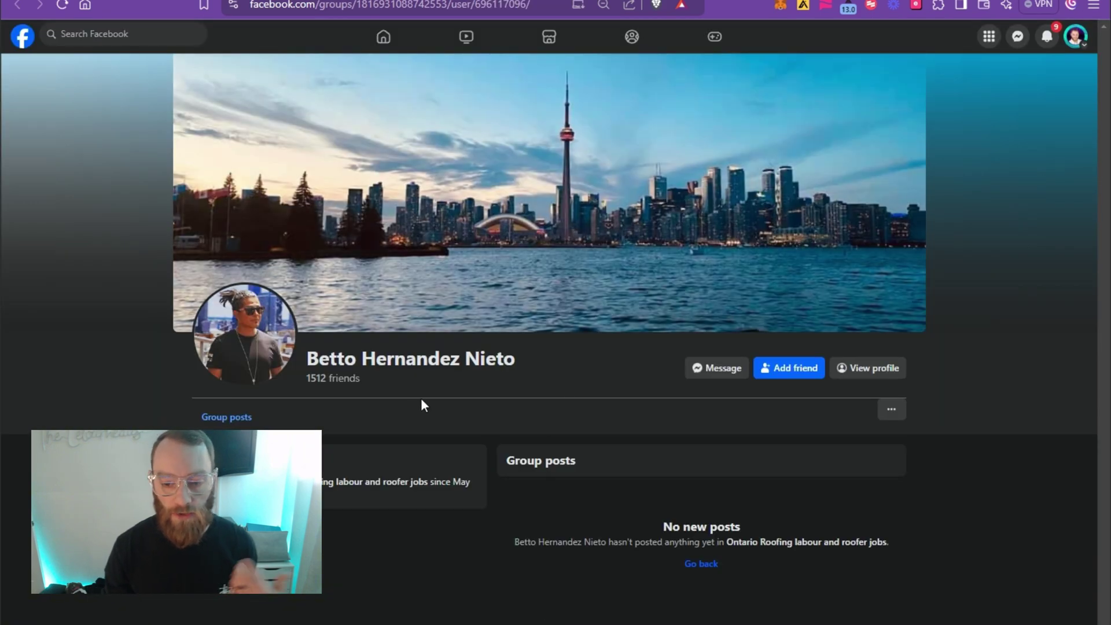
pyautogui.click(892, 376)
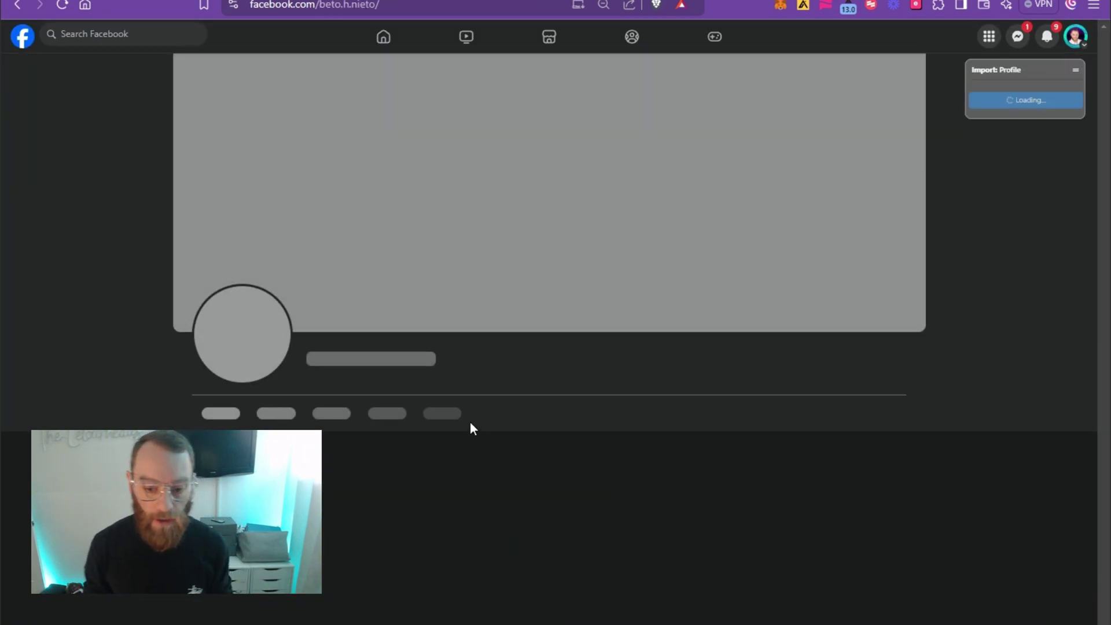
# Step: Examine the profile's intro, posts and friend details, and highlight its web address
pyautogui.scroll(-1, 468, 426)
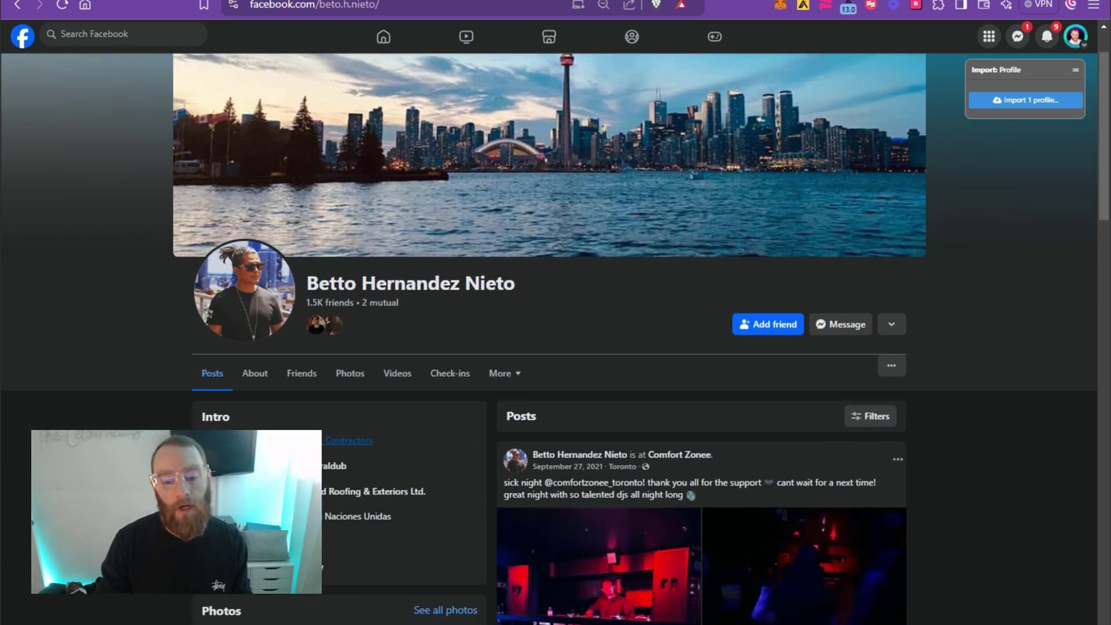
pyautogui.scroll(-2, 557, 474)
pyautogui.scroll(3, 557, 475)
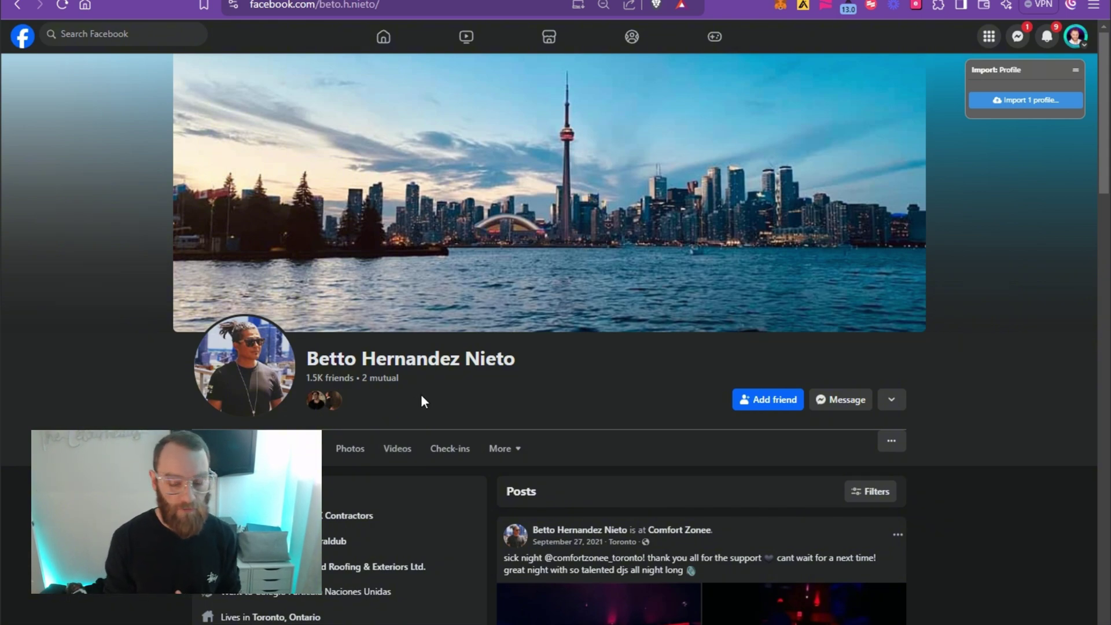
pyautogui.moveTo(168, 388); pyautogui.dragTo(363, 366)
pyautogui.click(456, 379)
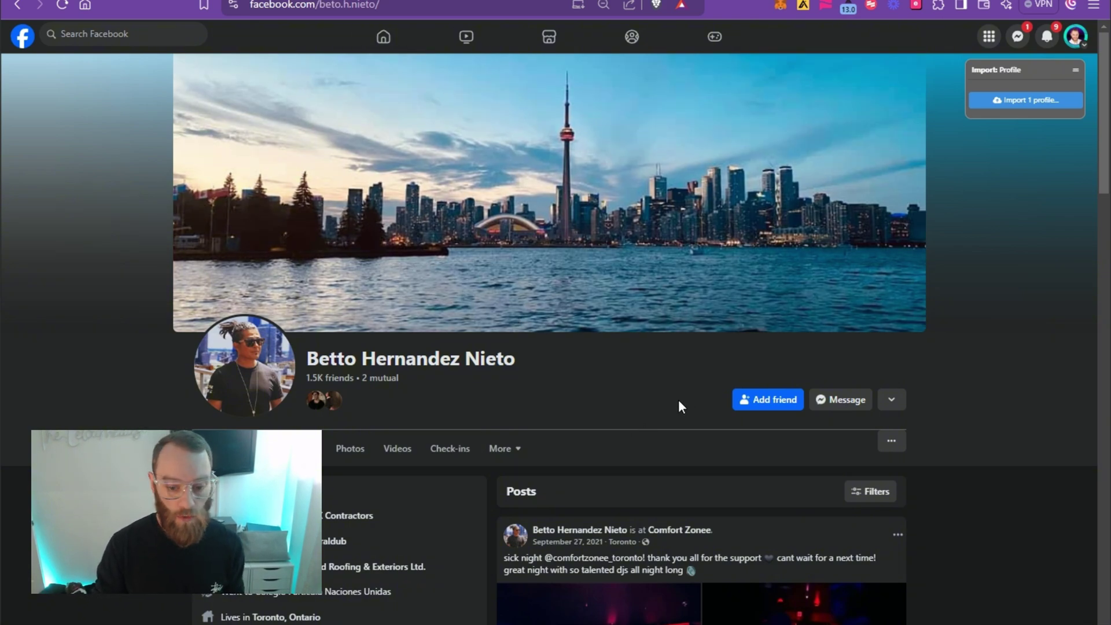
pyautogui.click(439, 8)
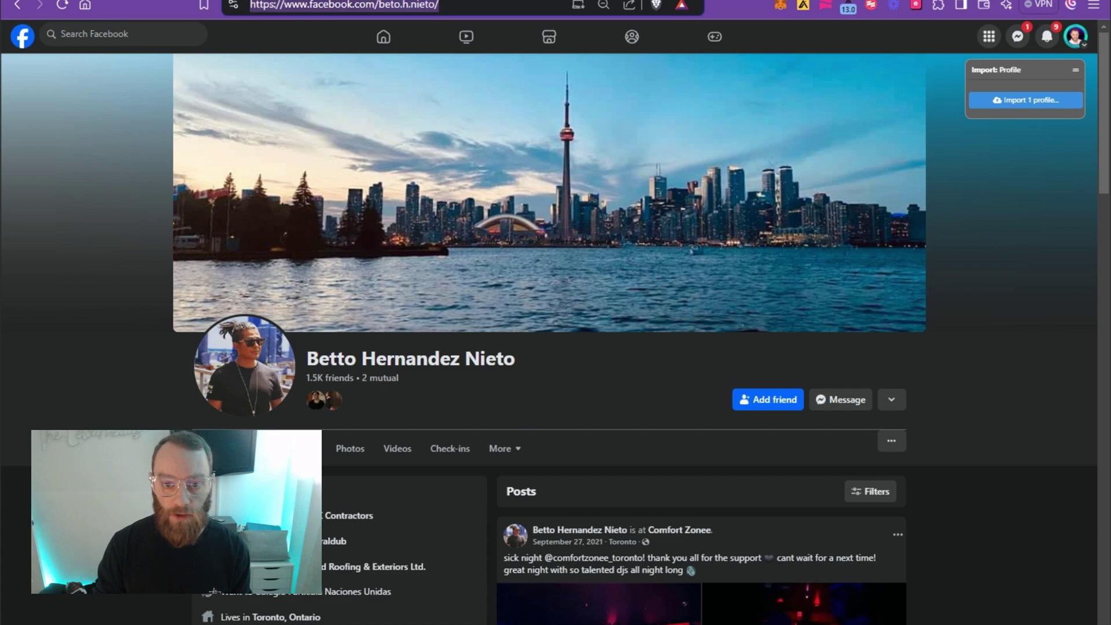
pyautogui.press('Right')
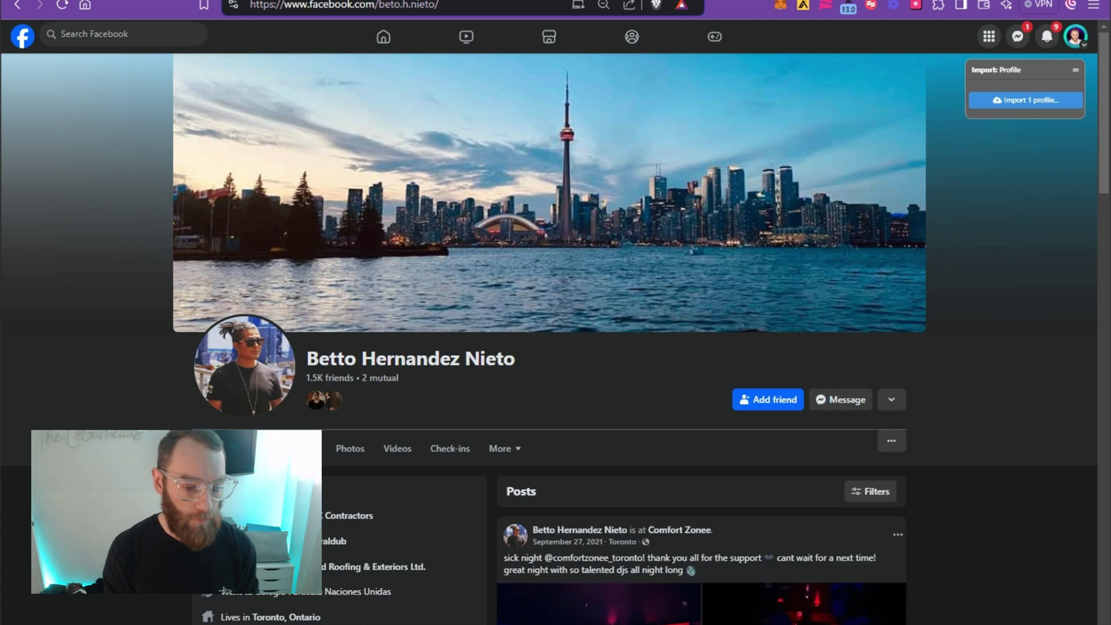
# Step: Return to the group's members list and look further down for profiles matching the job title filter
pyautogui.press('Escape')
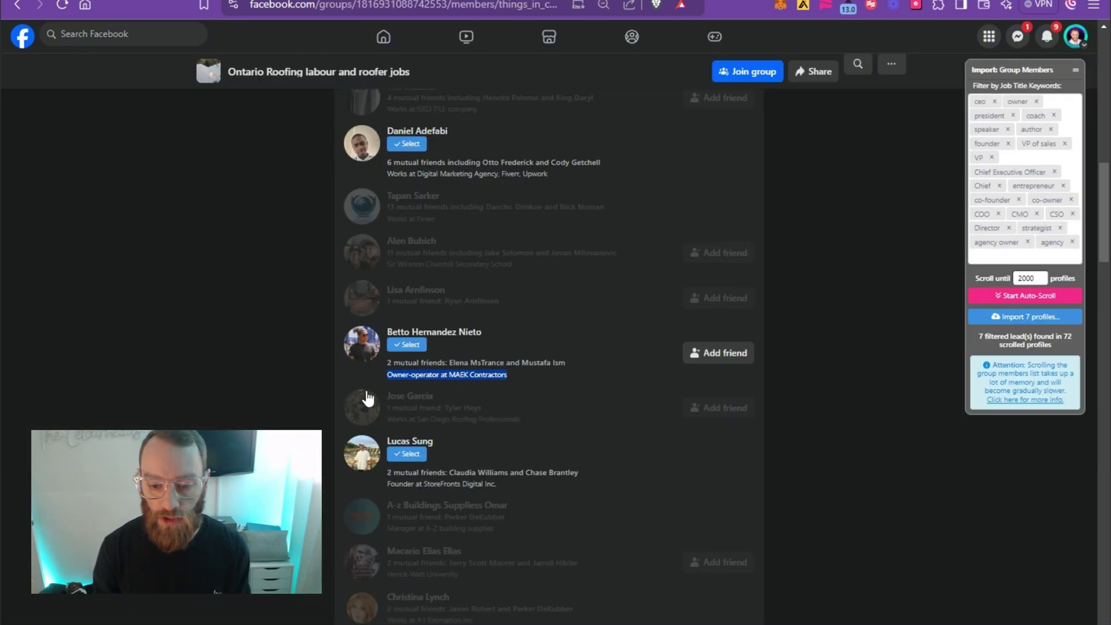
pyautogui.scroll(-5, 482, 421)
pyautogui.scroll(-10, 482, 417)
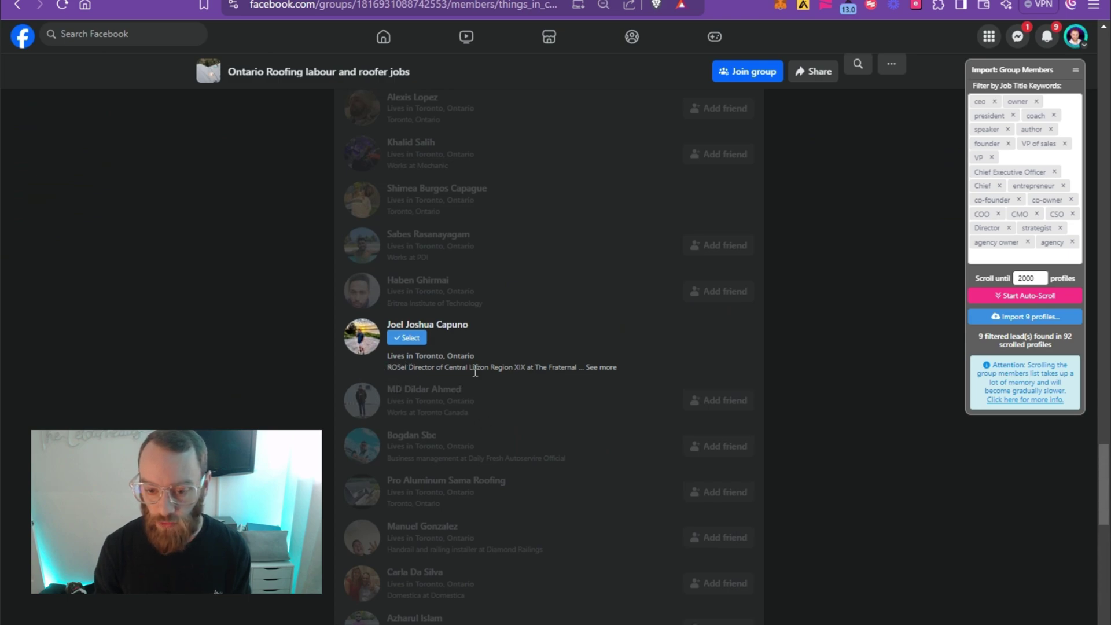
# Step: Look through the filtered owners and directors further down the members list, and go back up to the members with things in common
pyautogui.scroll(-9, 482, 389)
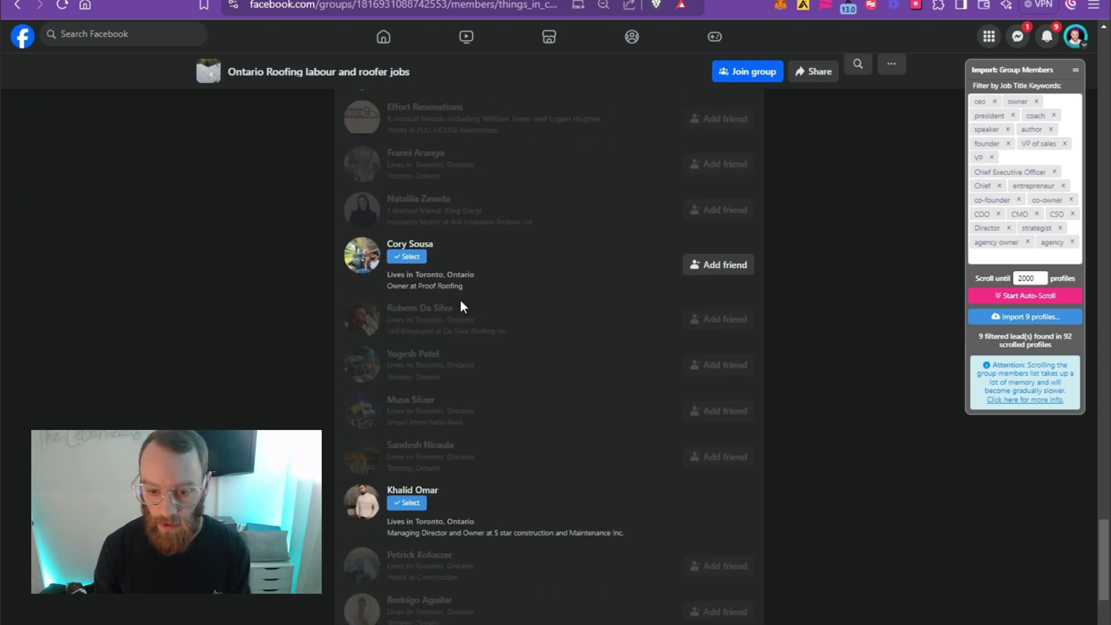
pyautogui.scroll(-3, 434, 266)
pyautogui.scroll(2, 449, 220)
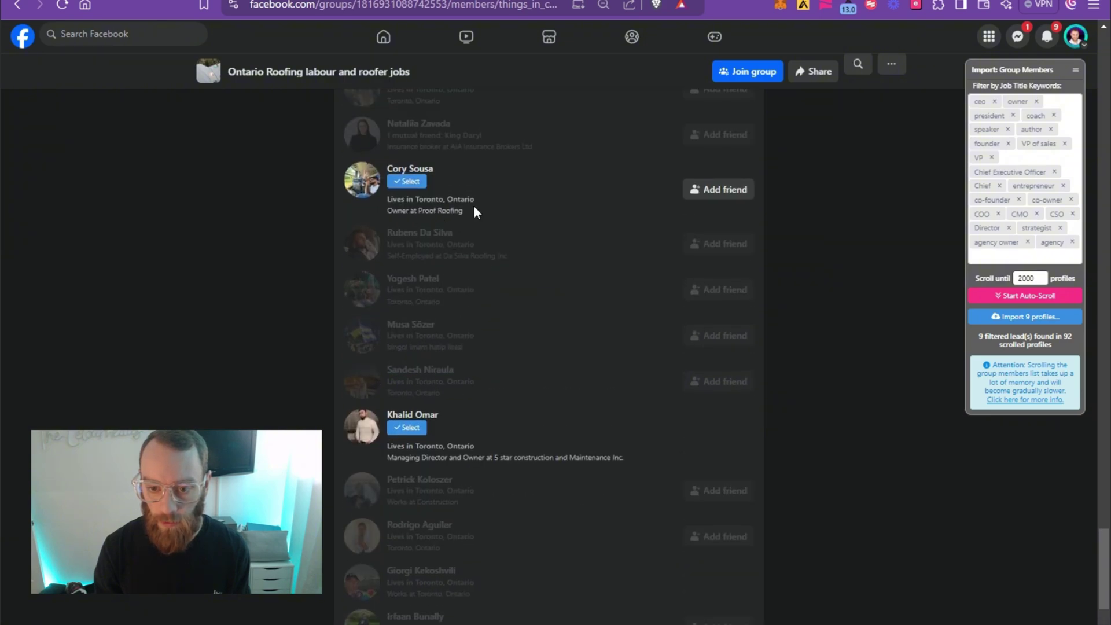
pyautogui.scroll(-3, 454, 240)
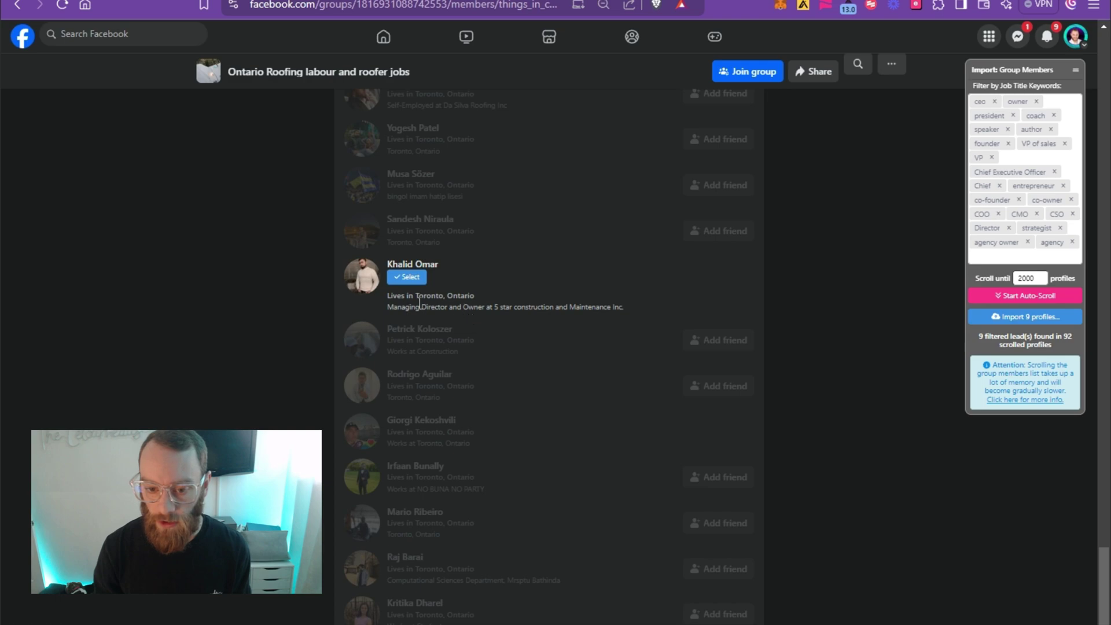
pyautogui.scroll(15, 419, 301)
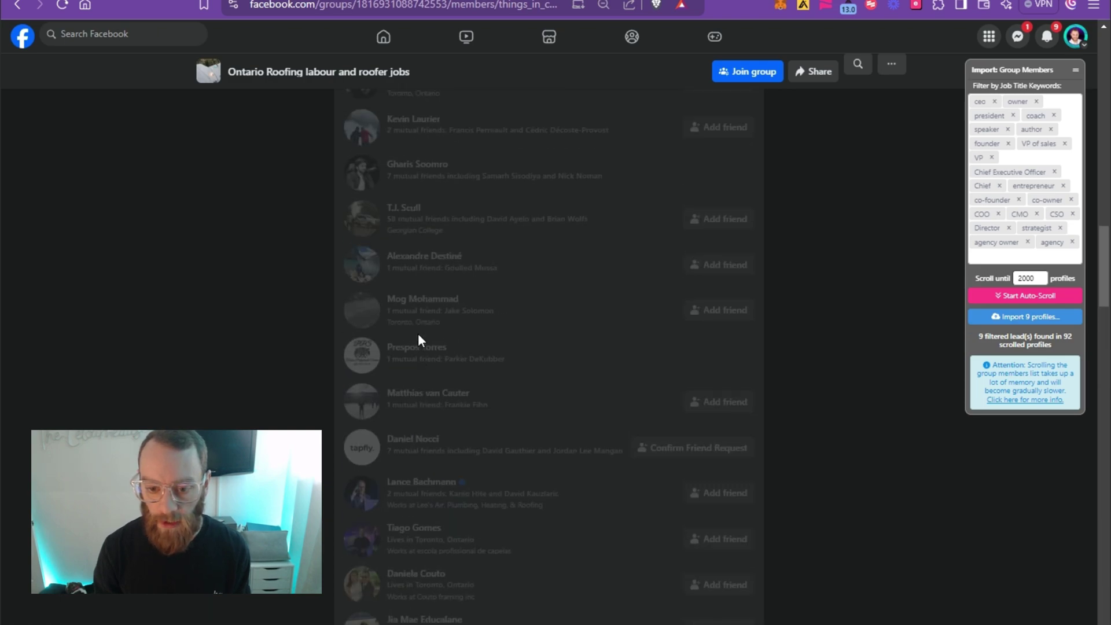
pyautogui.scroll(10, 418, 340)
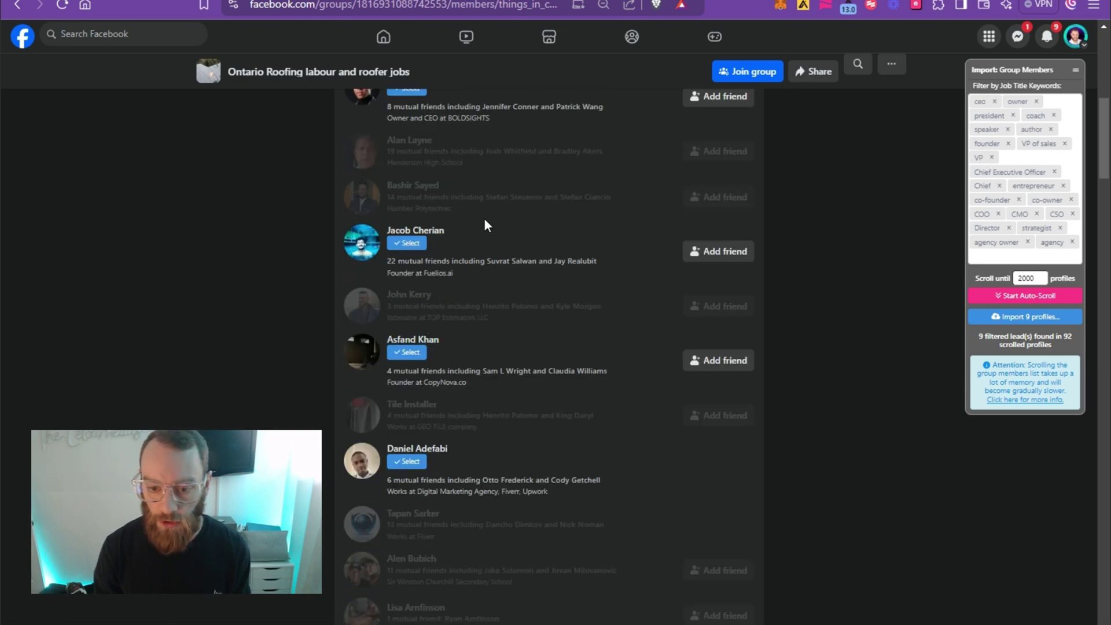
pyautogui.scroll(2, 485, 225)
# Step: Highlight the founder title of the member at Fuelios.ai and open that member's full profile
pyautogui.moveTo(456, 350); pyautogui.dragTo(409, 332)
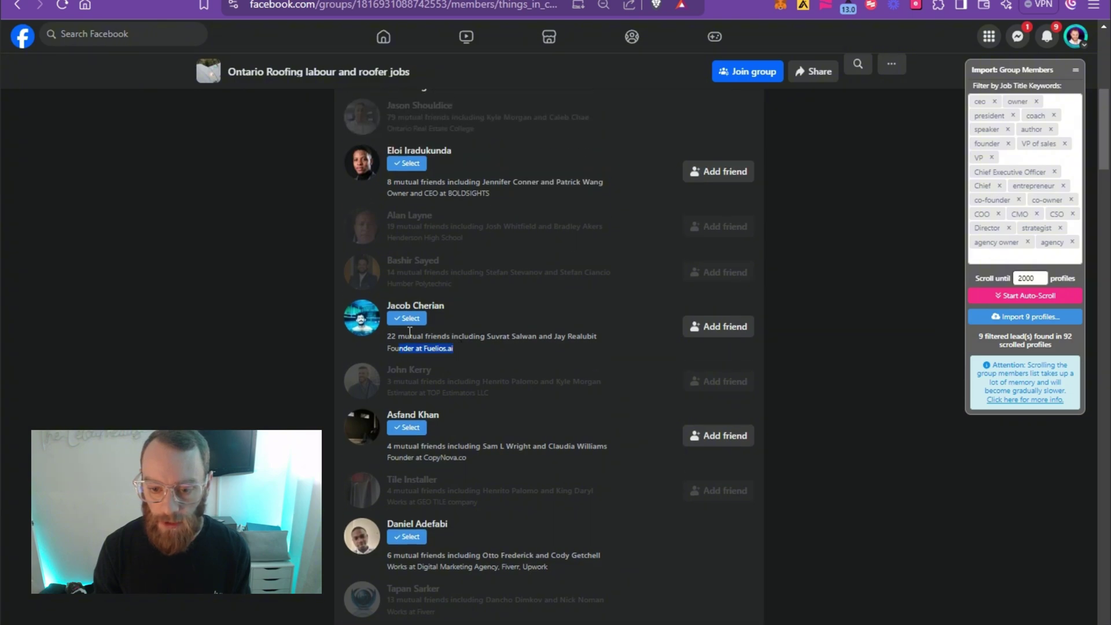
pyautogui.scroll(2, 437, 343)
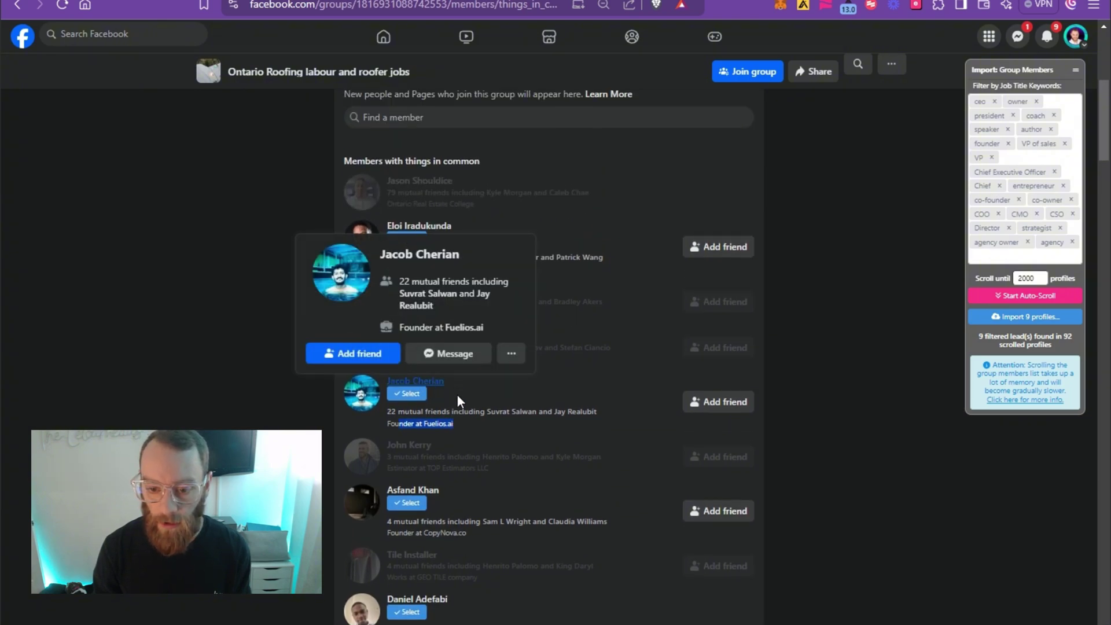
pyautogui.click(415, 381)
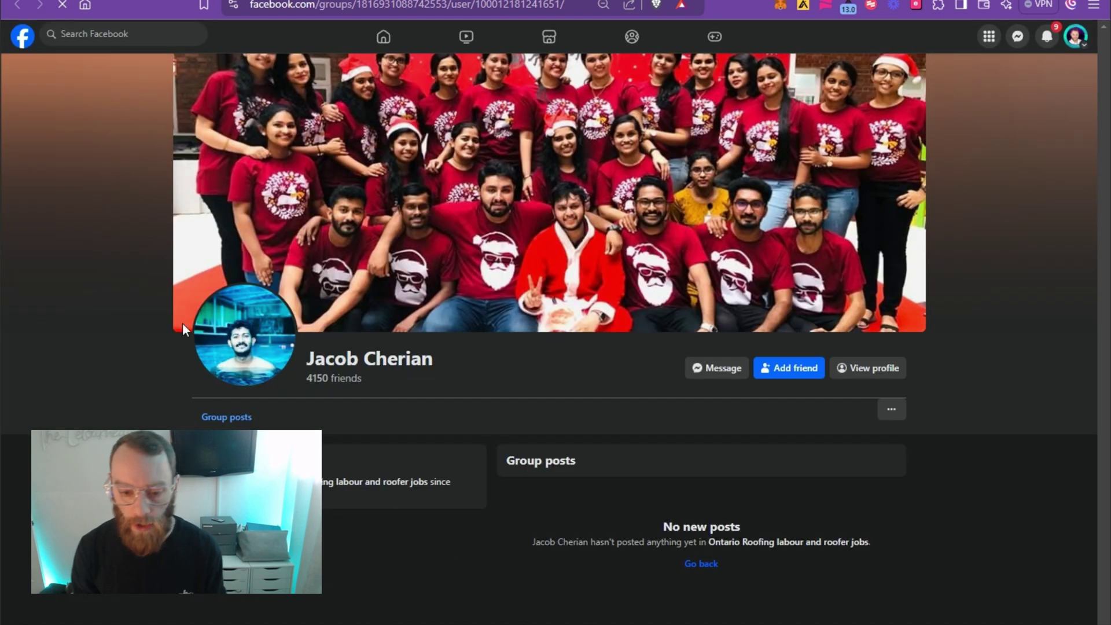
pyautogui.click(868, 368)
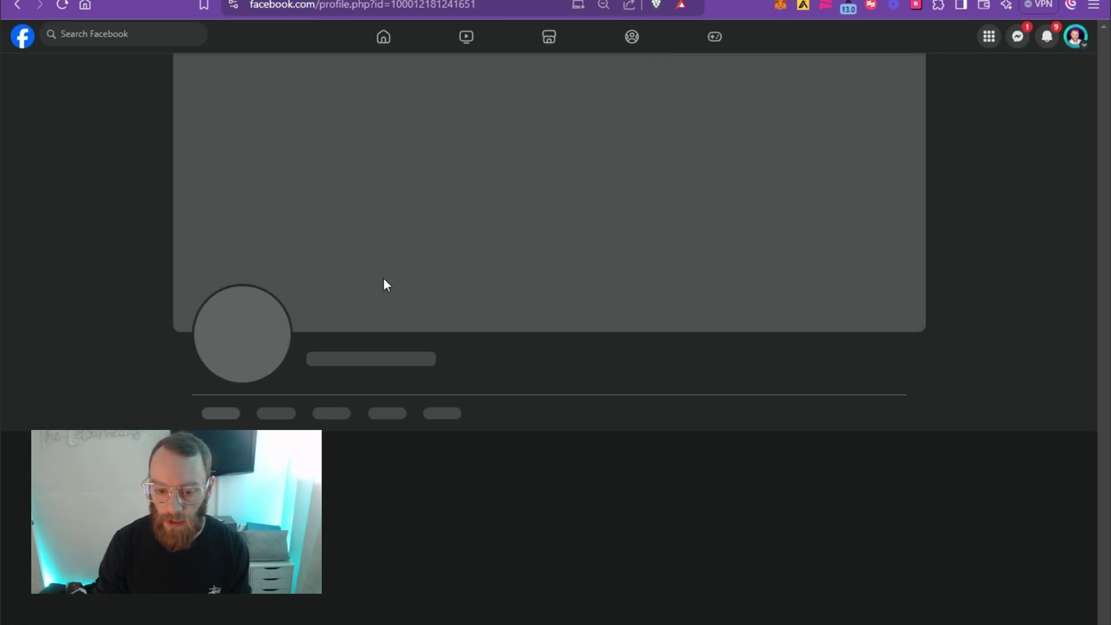
# Step: Examine the profile's intro, highlighting the job and location details, and go back up to the cover photo
pyautogui.scroll(-5, 600, 356)
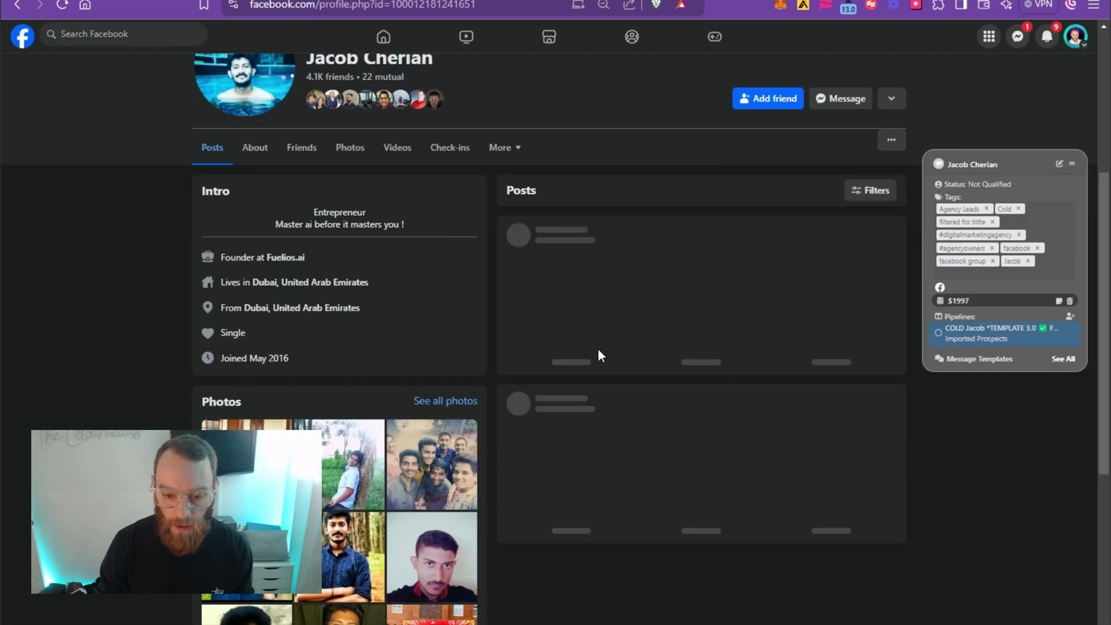
pyautogui.moveTo(339, 315); pyautogui.dragTo(177, 229)
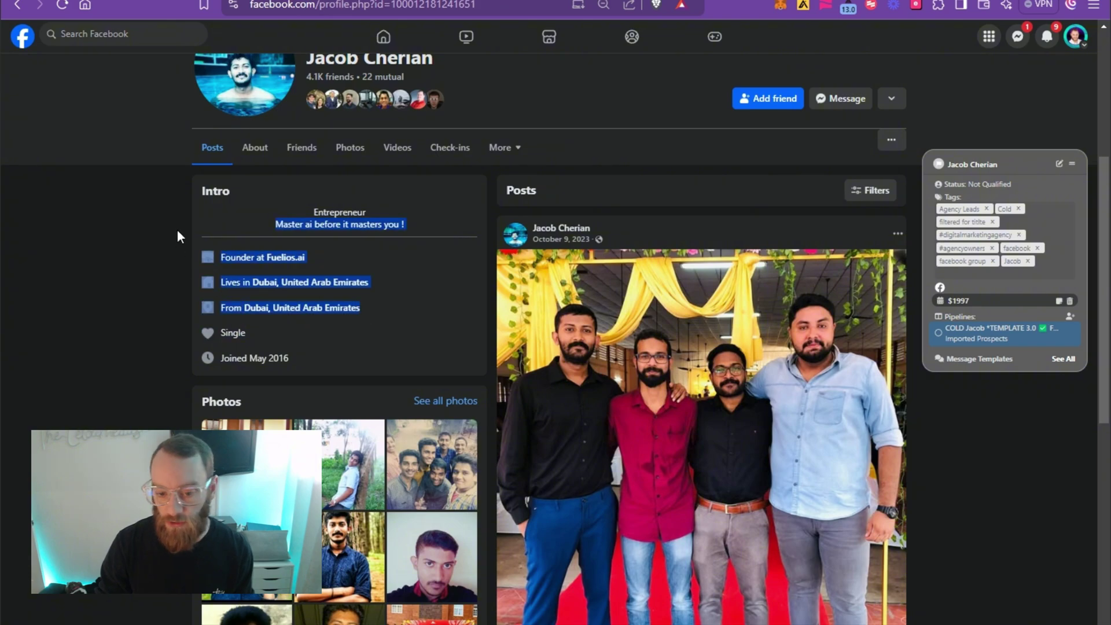
pyautogui.click(177, 229)
pyautogui.scroll(5, 286, 297)
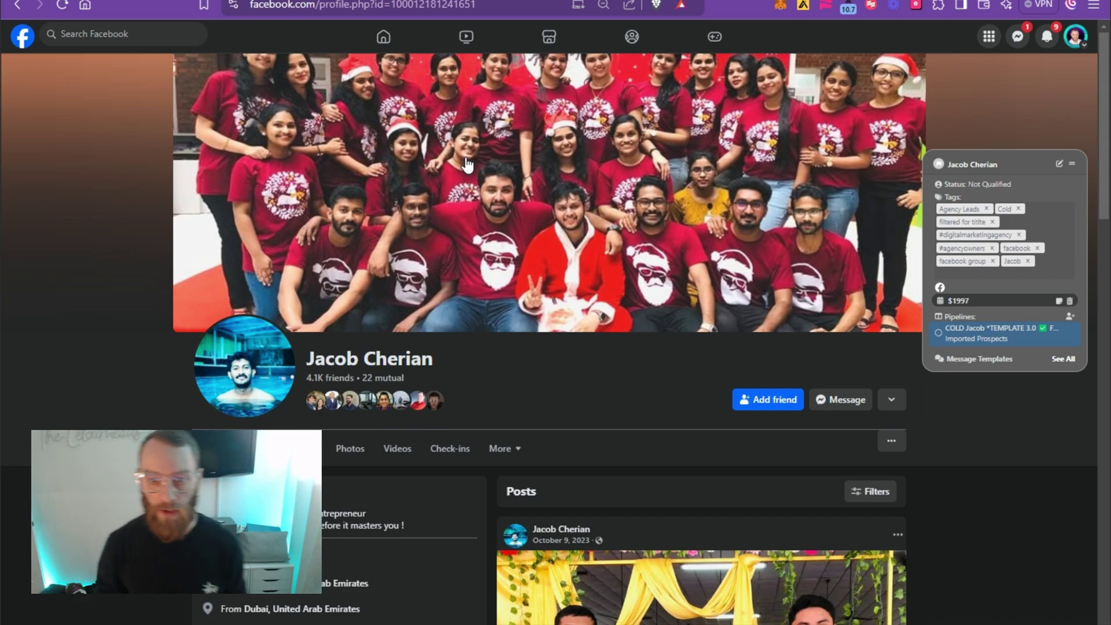
# Step: Close the profile and, in the FlowChat pipeline, move the first Manual Qualification Needed lead to the Imported Prospects stage
pyautogui.hotkey('ctrl', 'w')
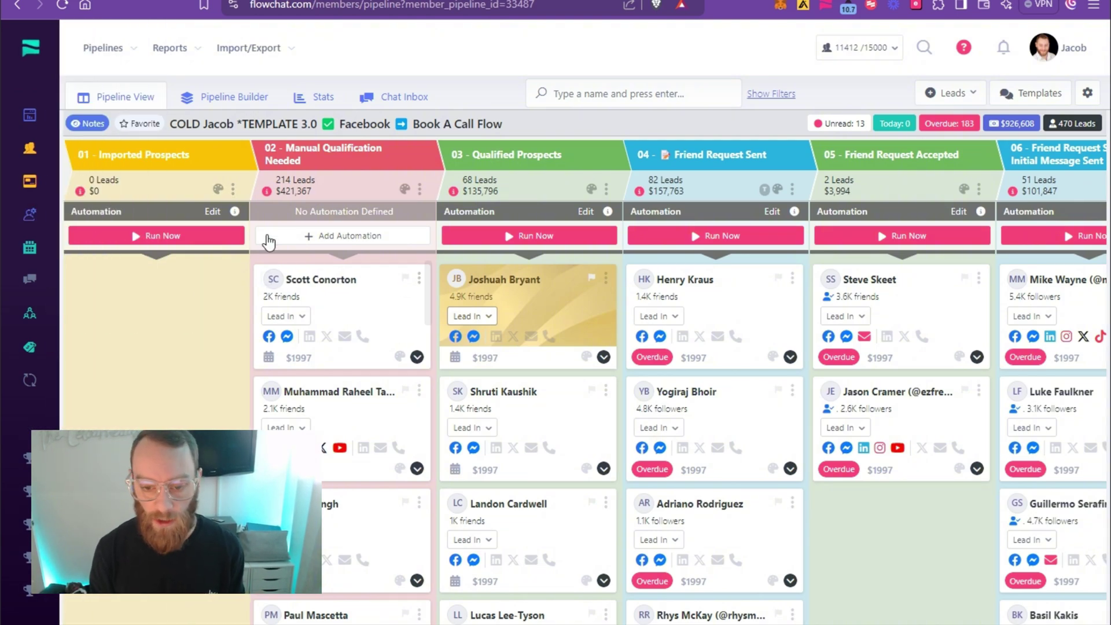
pyautogui.moveTo(205, 335); pyautogui.dragTo(203, 324)
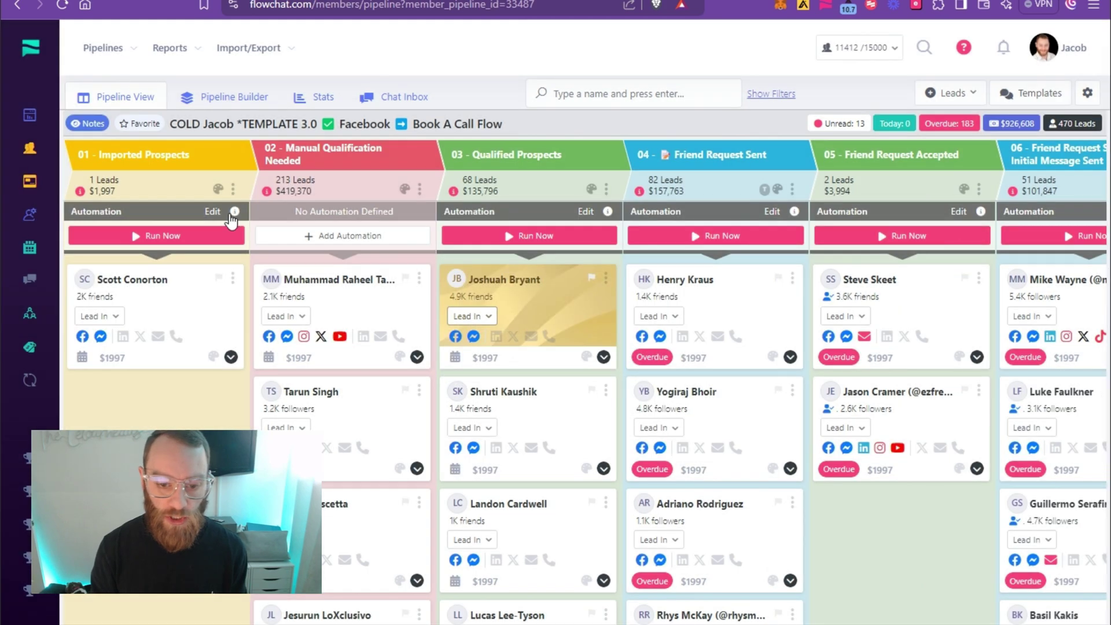
# Step: Examine the Qualify Profile with Audience settings of the Imported Prospects automation and close them without running it
pyautogui.click(197, 282)
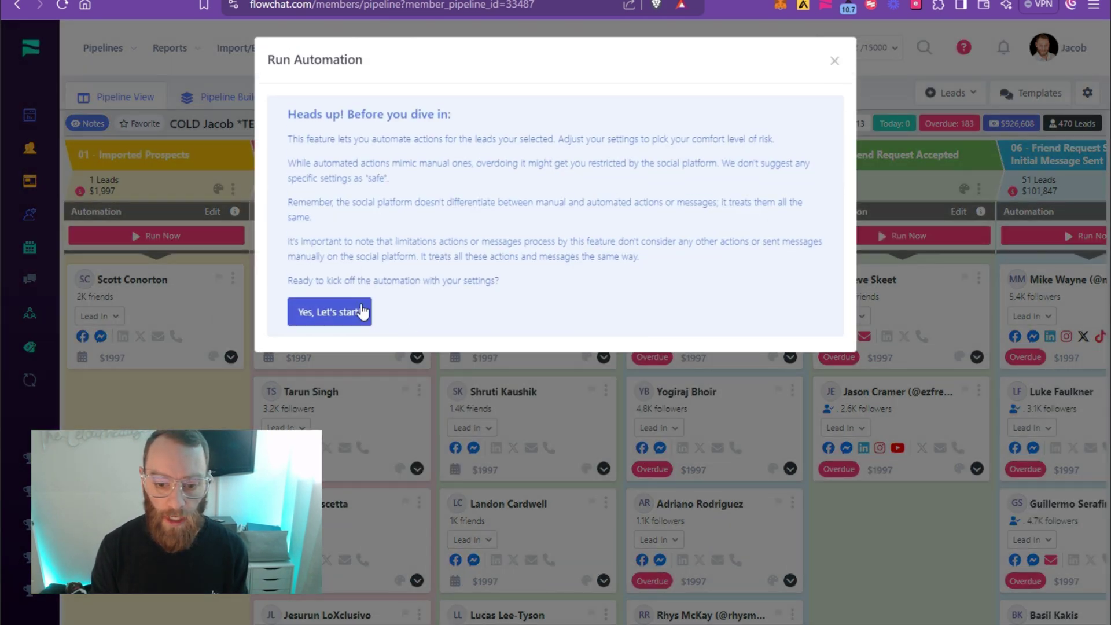
pyautogui.click(351, 310)
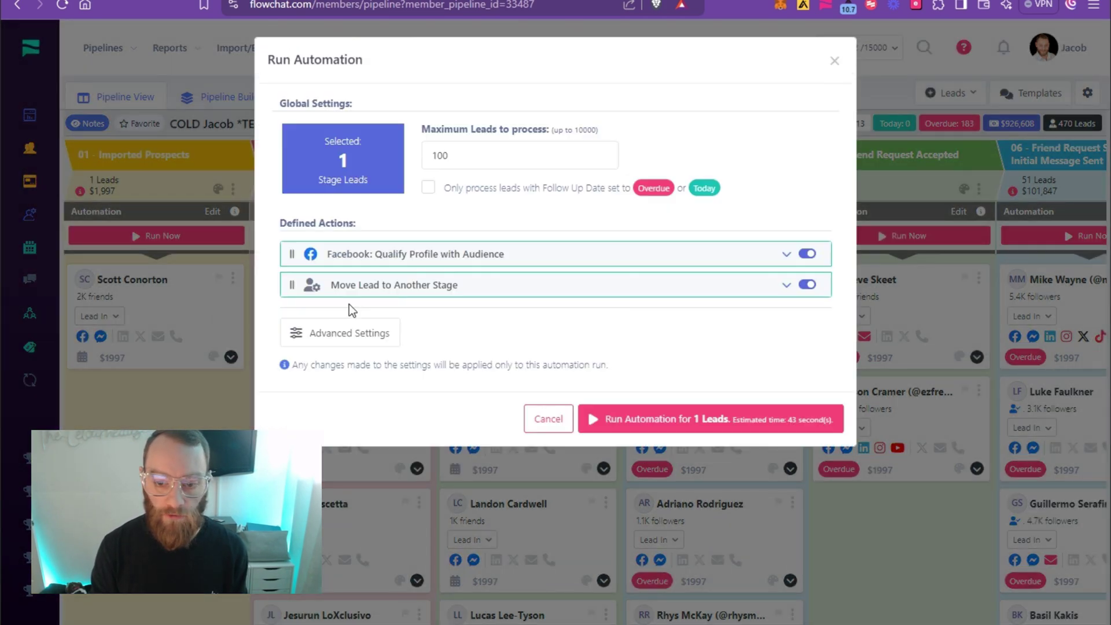
pyautogui.click(787, 255)
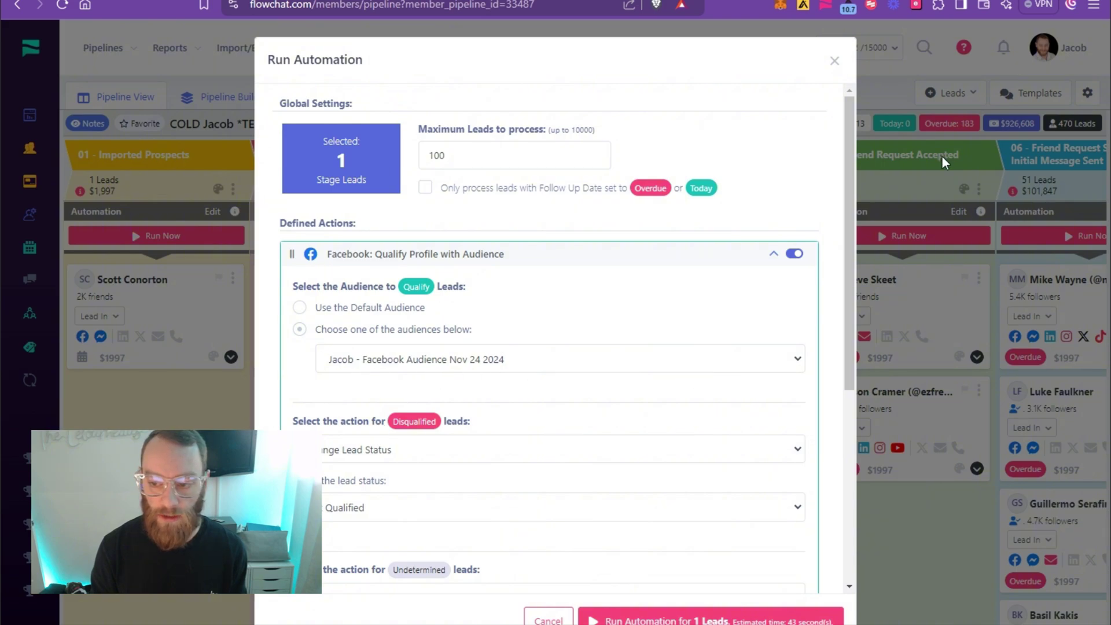
pyautogui.click(837, 60)
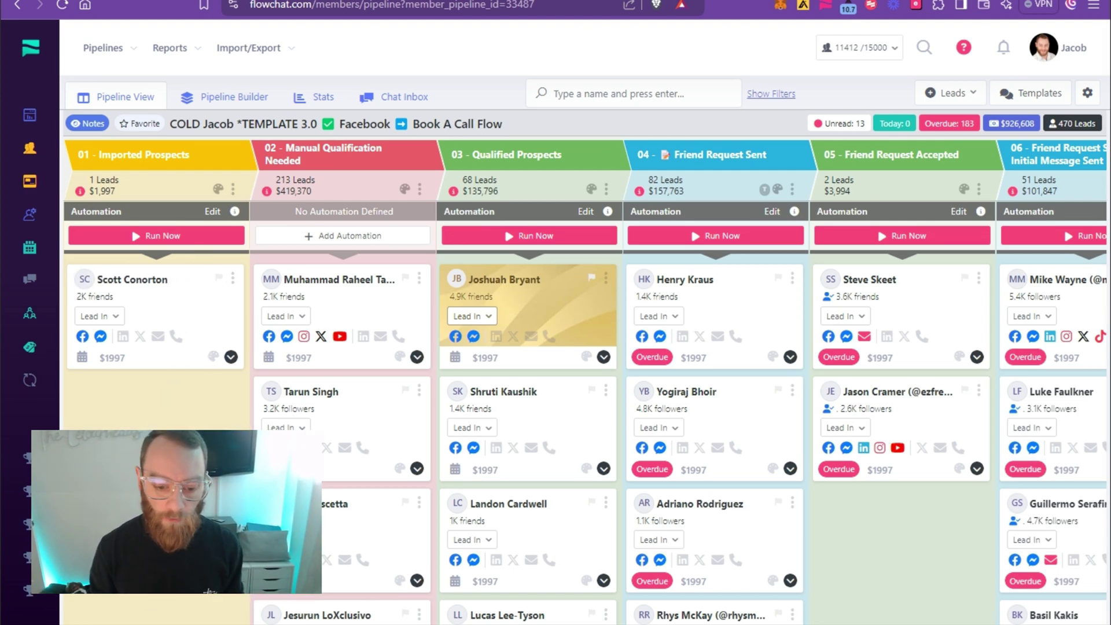
# Step: Look across the pipeline's follow-up stages and return to the Imported Prospects stage
pyautogui.hscroll(5, 585, 382)
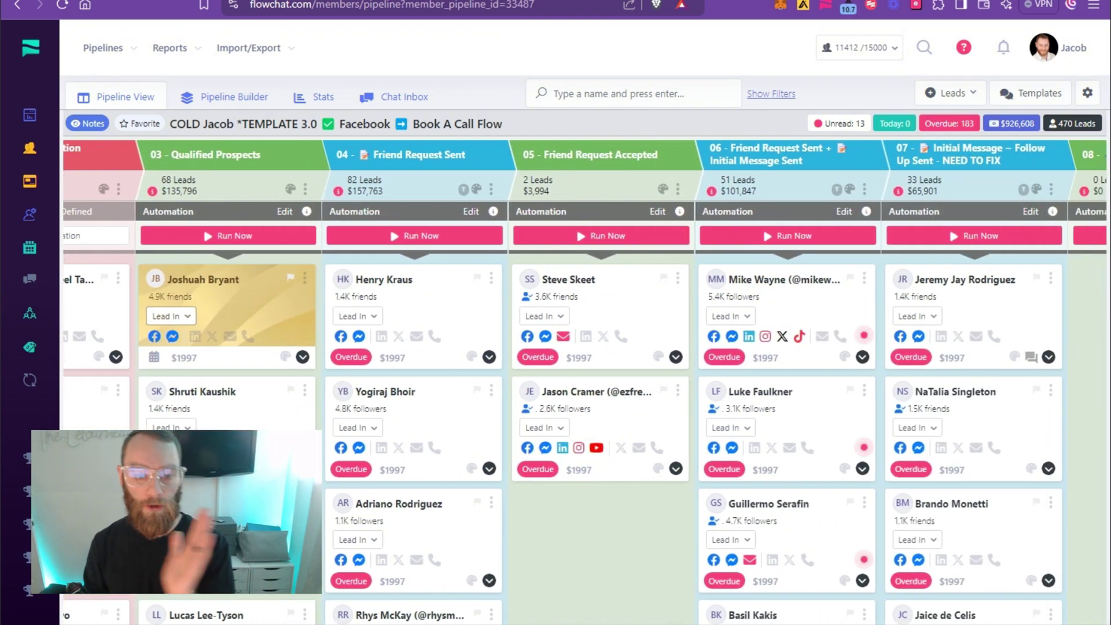
pyautogui.hscroll(3, 586, 382)
pyautogui.hscroll(-8, 586, 382)
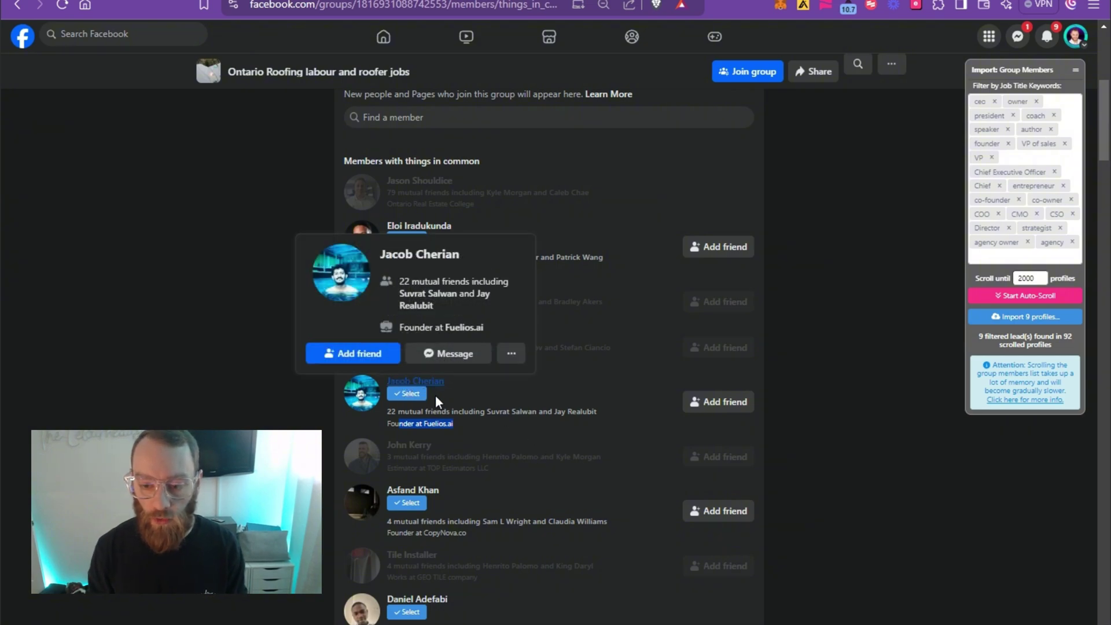
# Step: Send a friend request to the Fuelios.ai founder from the Facebook group profile and open a chat with him
pyautogui.click(370, 1)
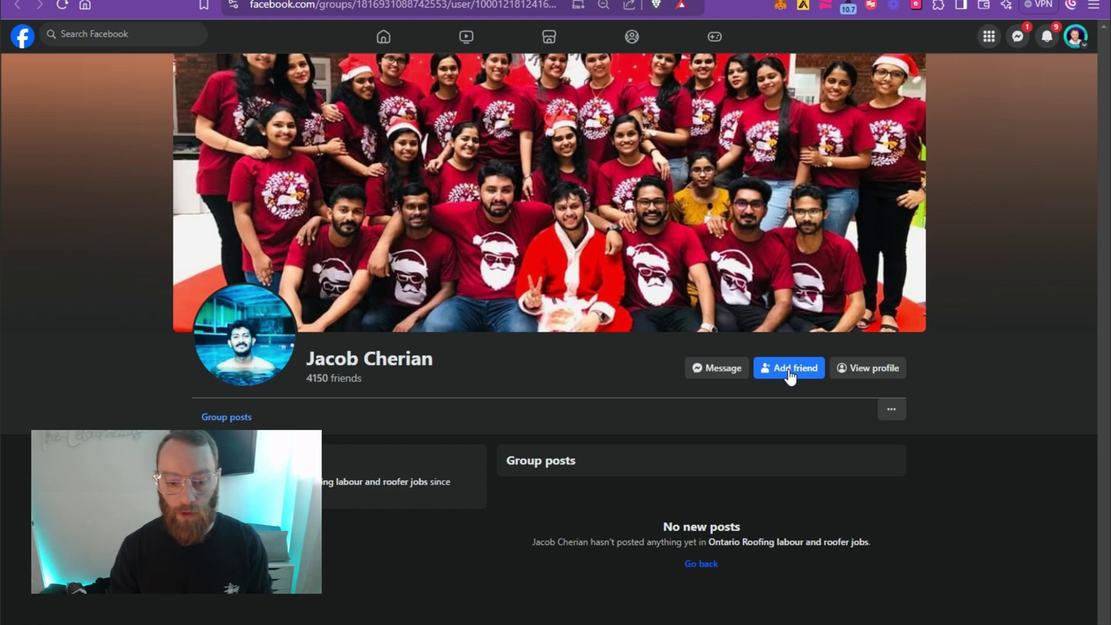
pyautogui.click(786, 375)
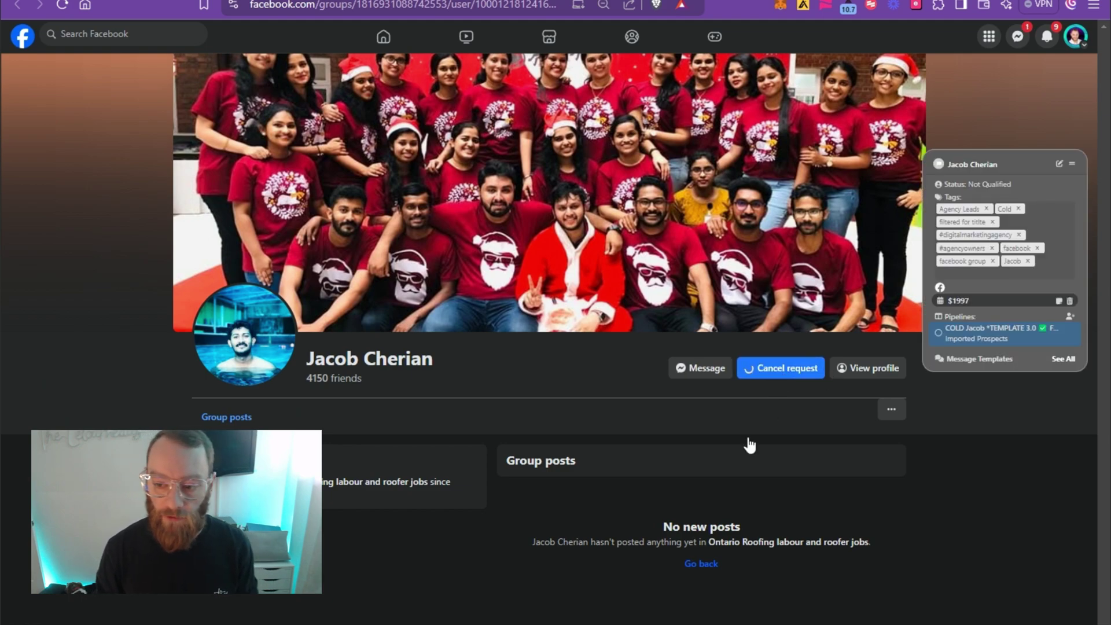
pyautogui.click(704, 373)
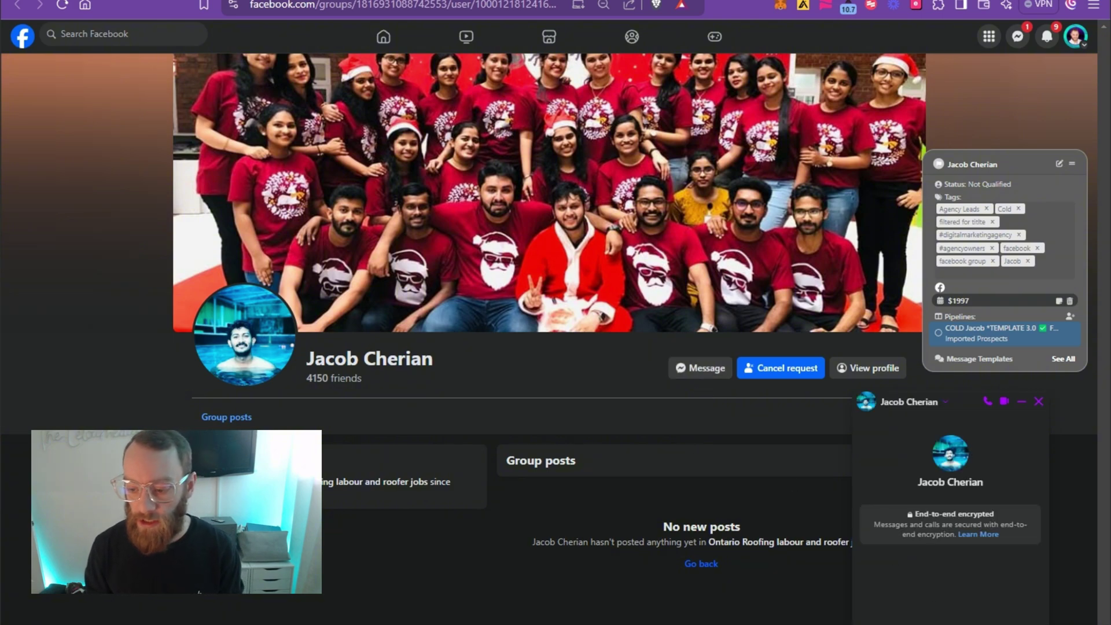
# Step: Search the message templates for "initial", copy the "FB - Initial Message #1" template and paste it into the chat
pyautogui.click(1022, 354)
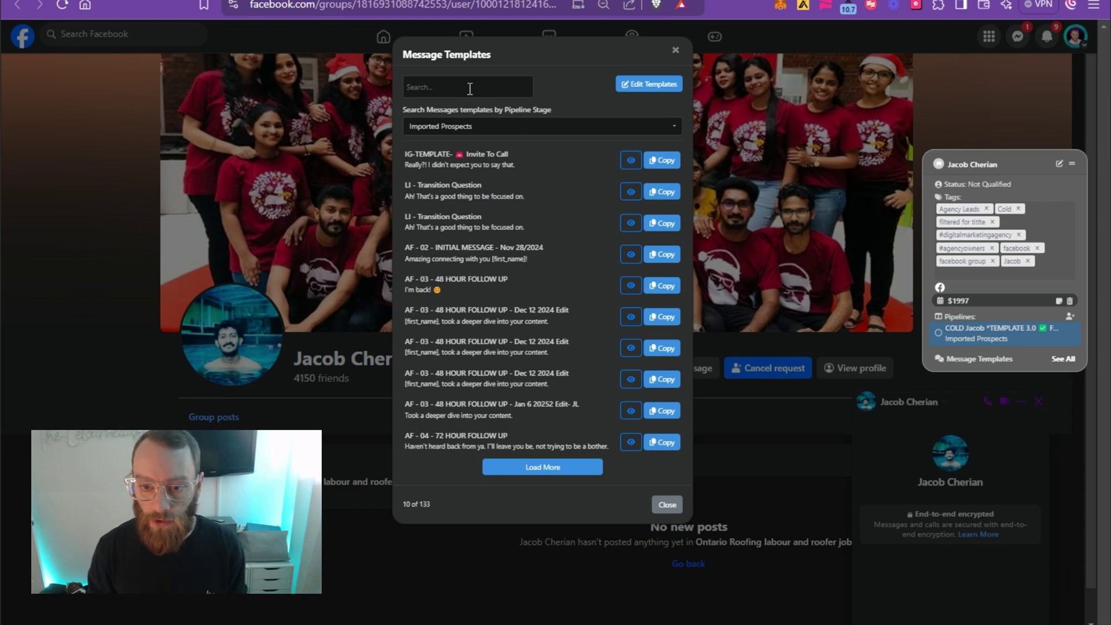
pyautogui.write('initial')
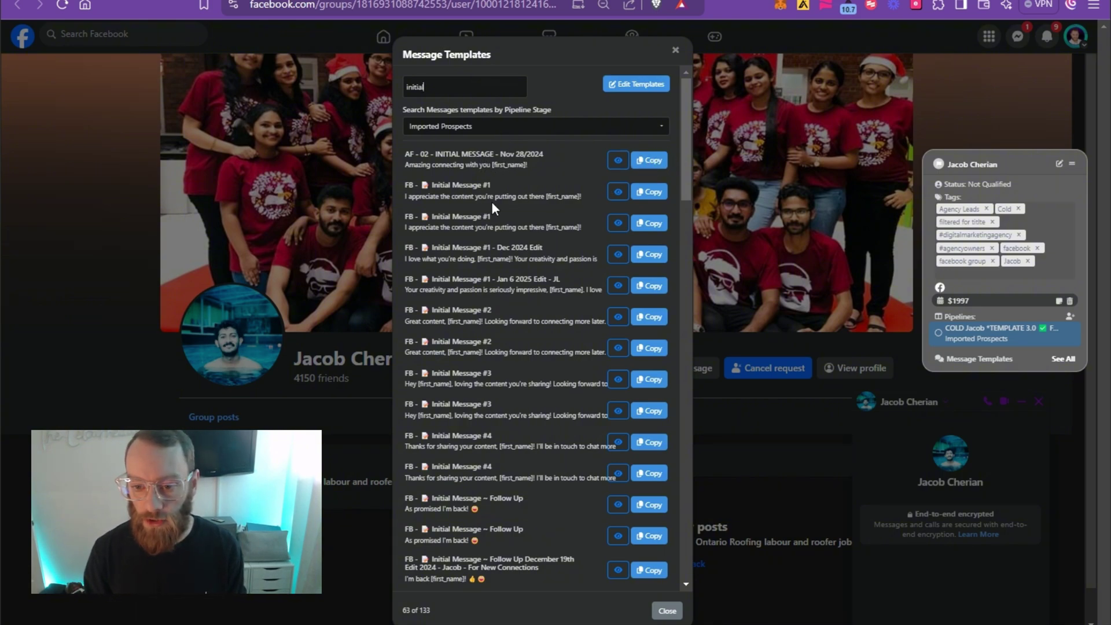
pyautogui.click(647, 198)
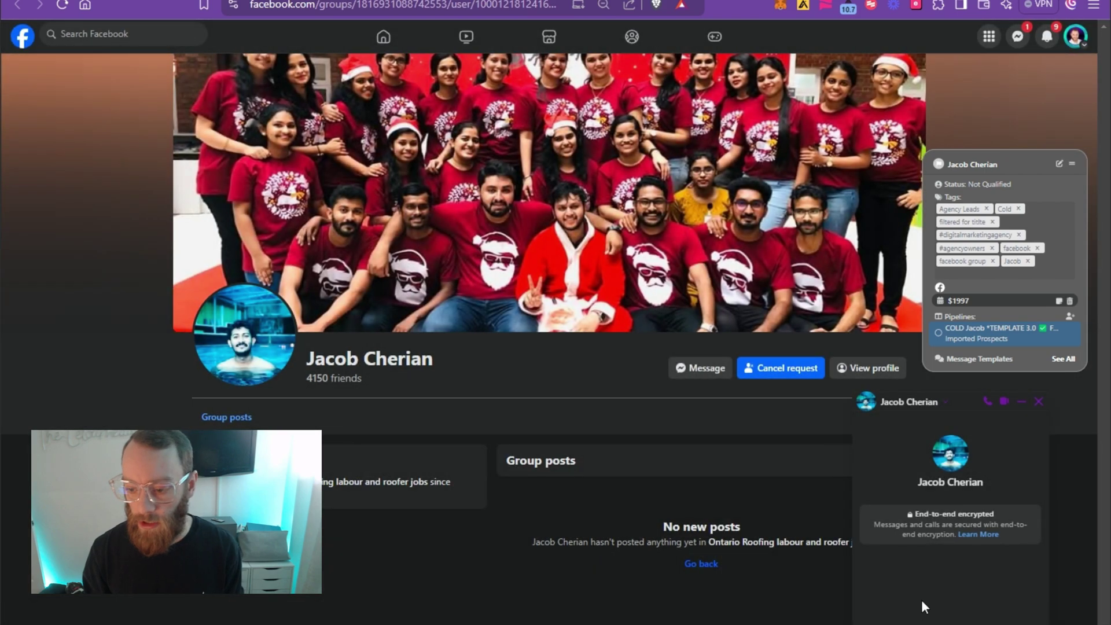
pyautogui.hotkey('ctrl', 'v')
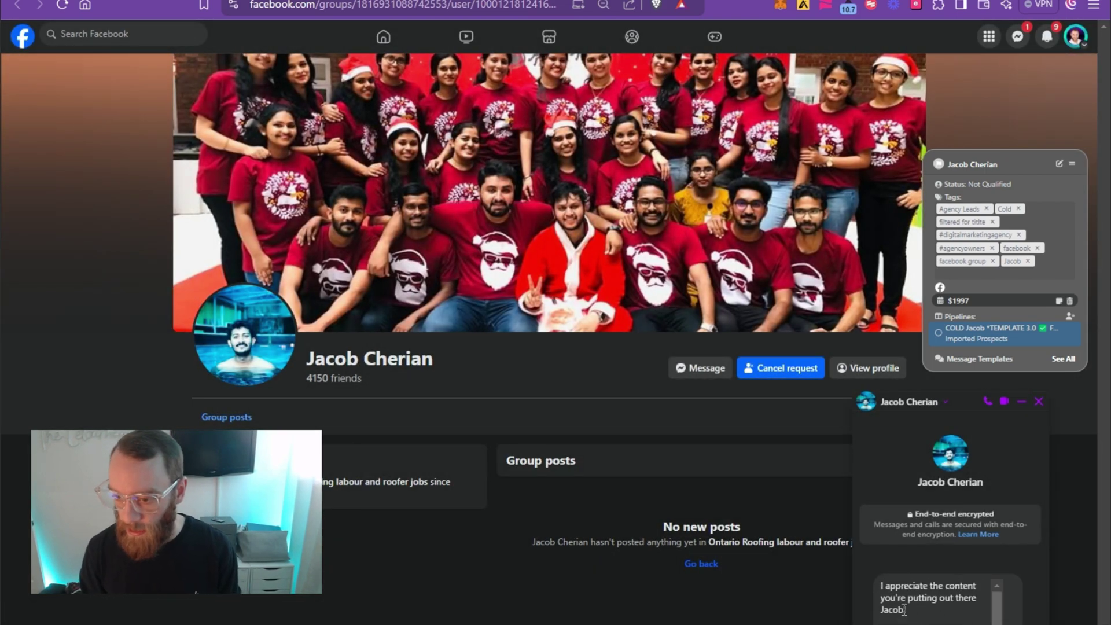
# Step: Check the pasted message's wording and highlight the first name inserted in its greeting
pyautogui.scroll(-1, 917, 605)
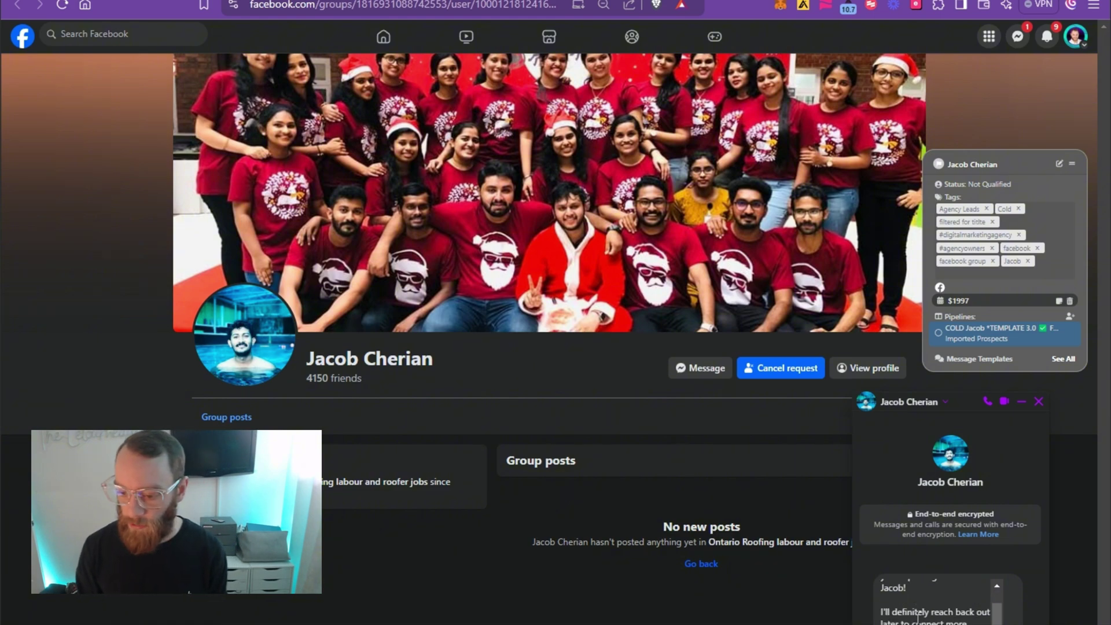
pyautogui.hotkey('ctrl', 'a')
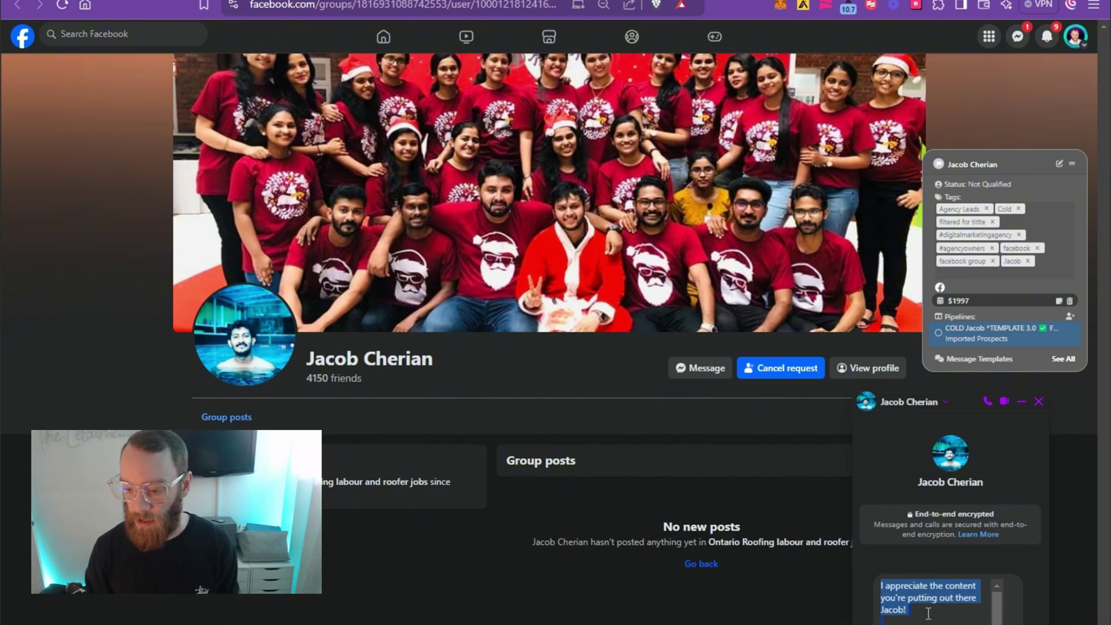
pyautogui.moveTo(906, 611); pyautogui.dragTo(885, 613)
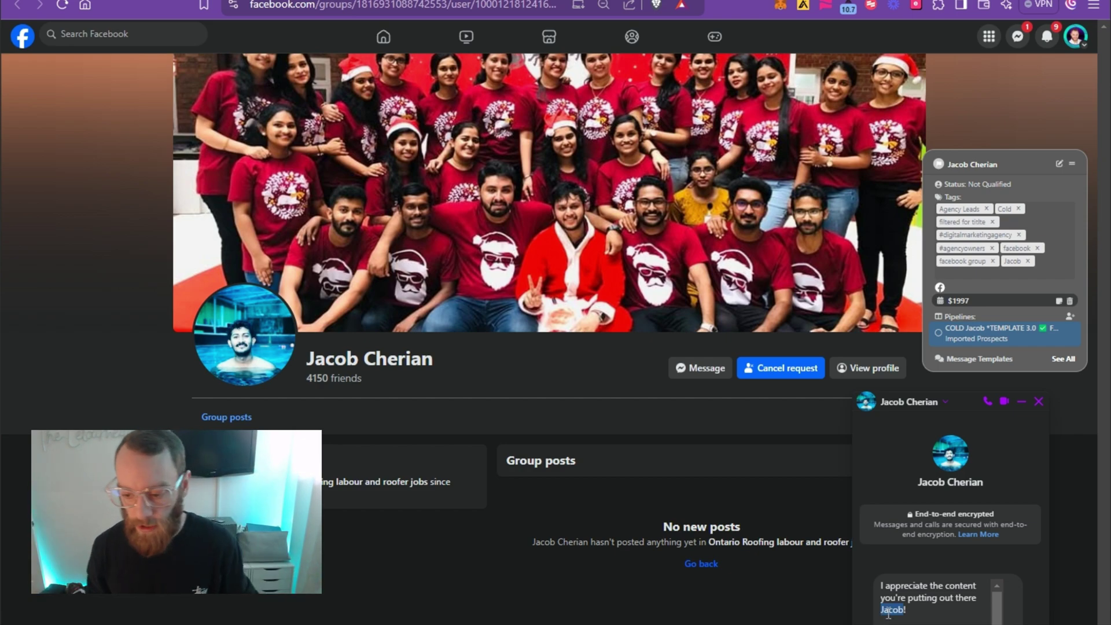
pyautogui.click(922, 615)
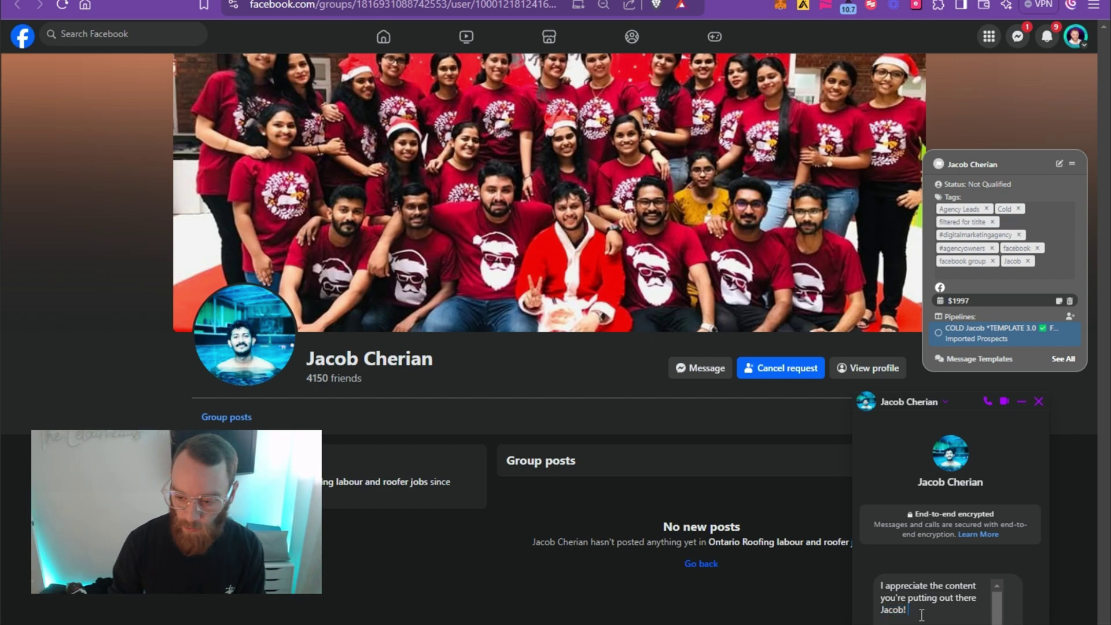
# Step: Complete the message through "Keep being you my friend!" with the closing line "btw love you name haha!", and send it
pyautogui.hotkey('shift', 'Return')
pyautogui.hotkey('shift', 'Return')
pyautogui.write("I'll definitely reach back out later to connect more.")
pyautogui.hotkey('shift', 'Return')
pyautogui.write('Keep being you my friend!')
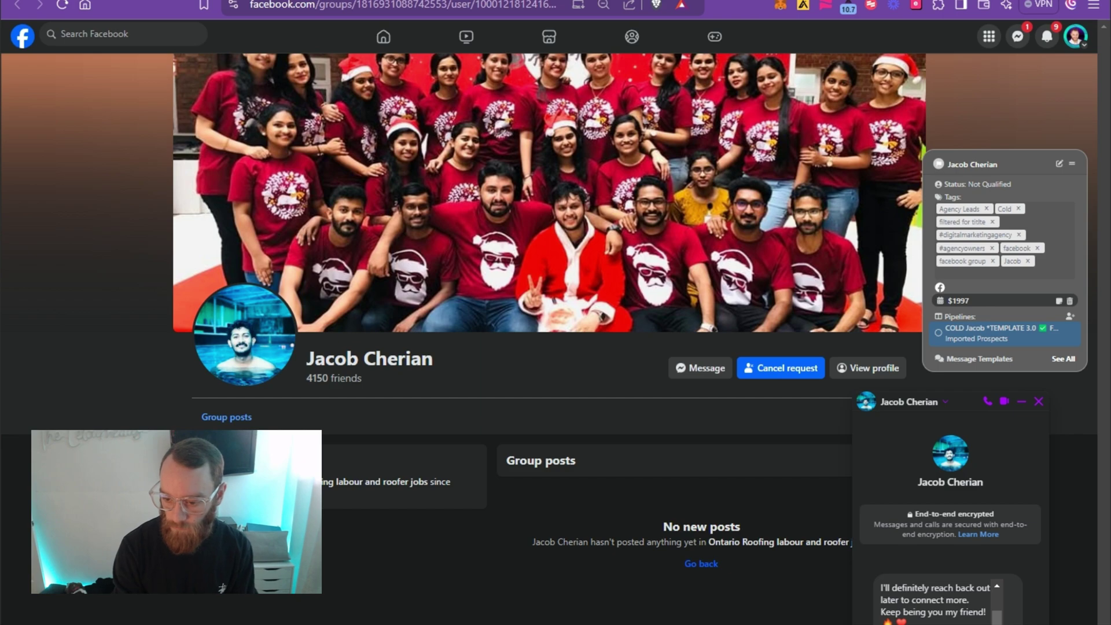
pyautogui.scroll(3, 935, 600)
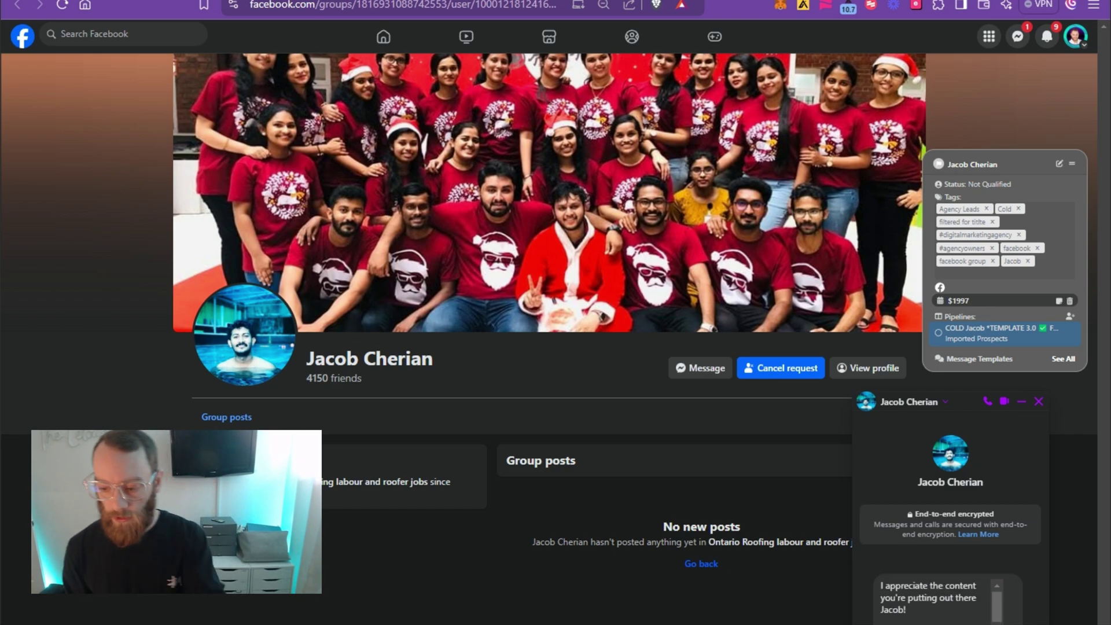
pyautogui.scroll(-3, 935, 599)
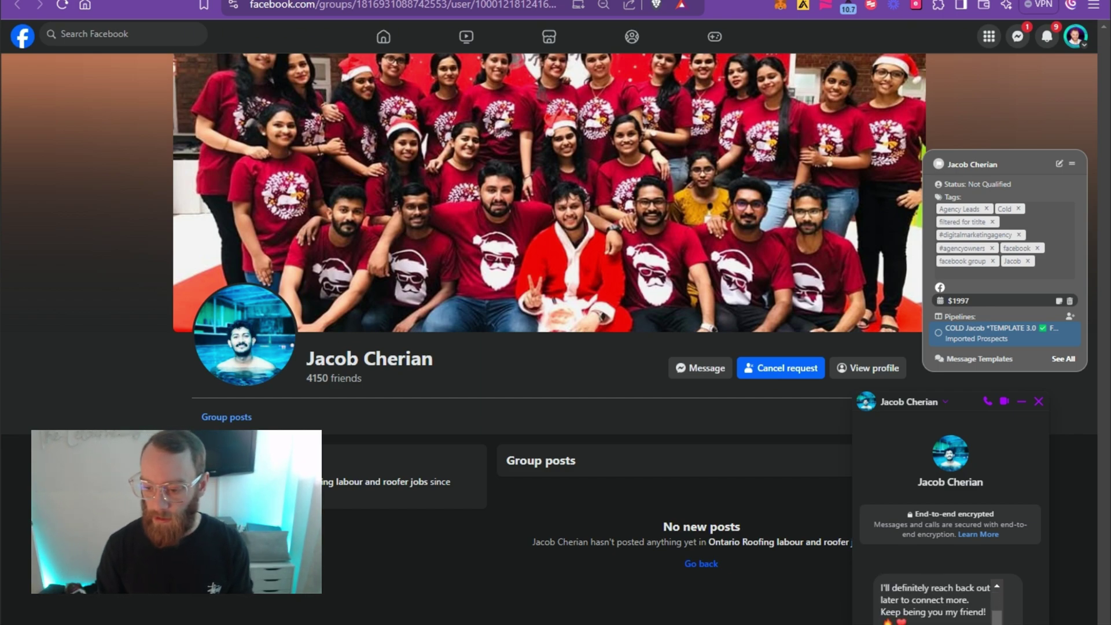
pyautogui.scroll(5, 924, 605)
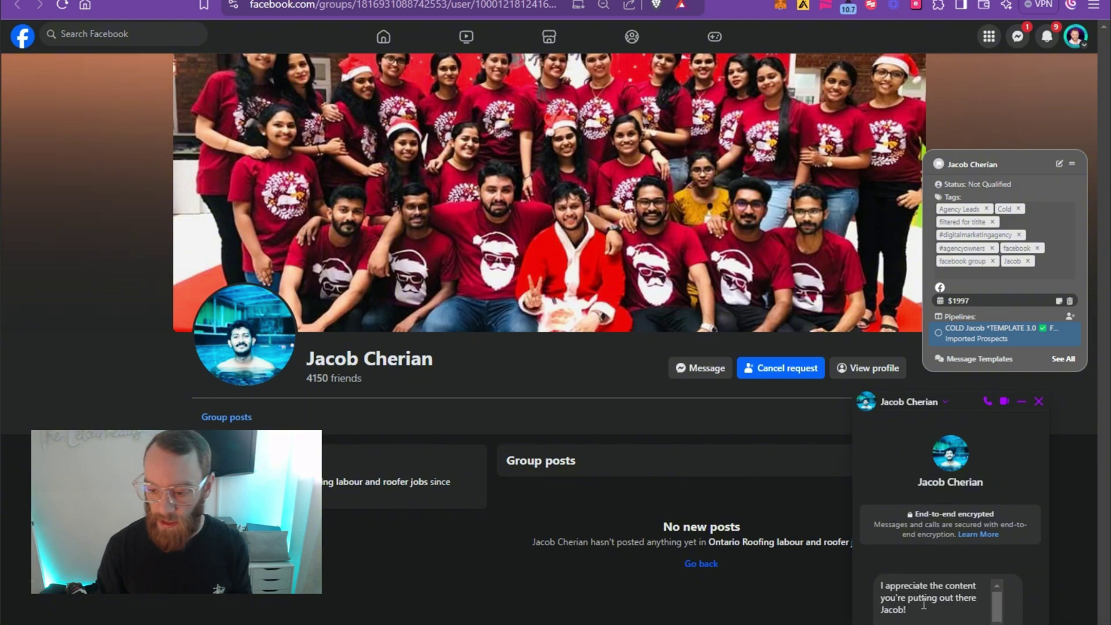
pyautogui.press('Return')
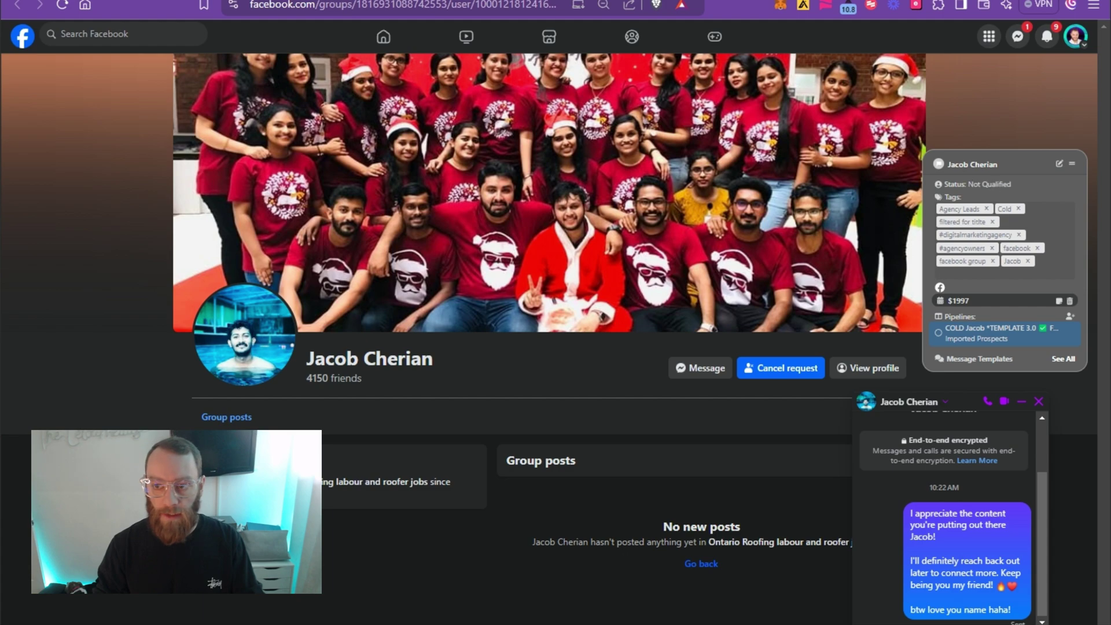
# Step: Return to the FlowChat pipeline and check the Facebook profile of the first lead in the Friend Request Accepted stage
pyautogui.hotkey('ctrl', 'w')
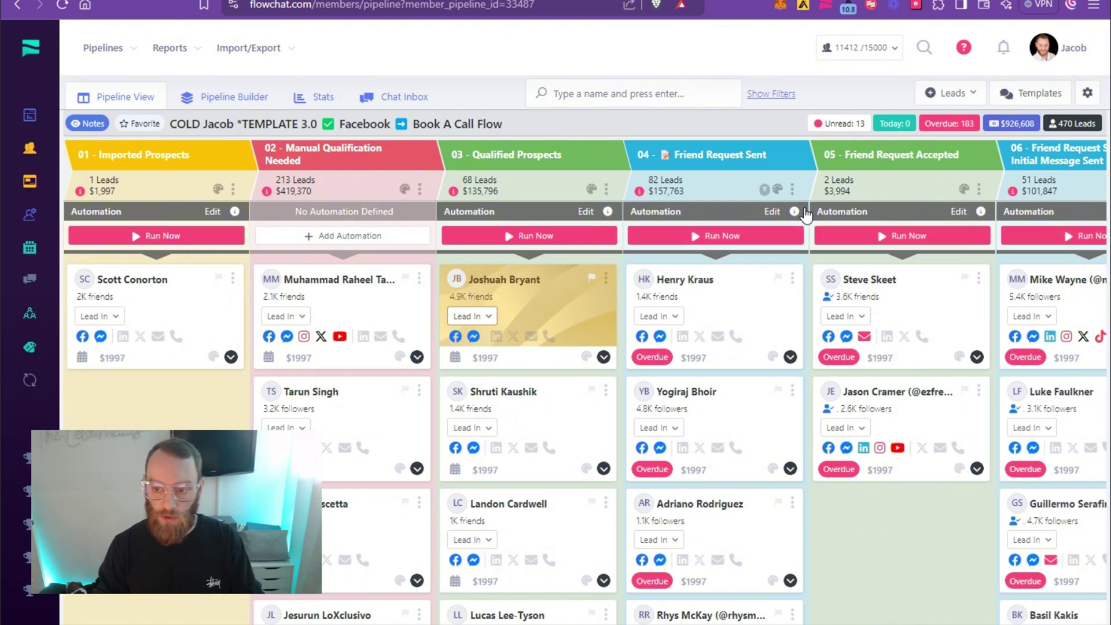
pyautogui.moveTo(798, 216)
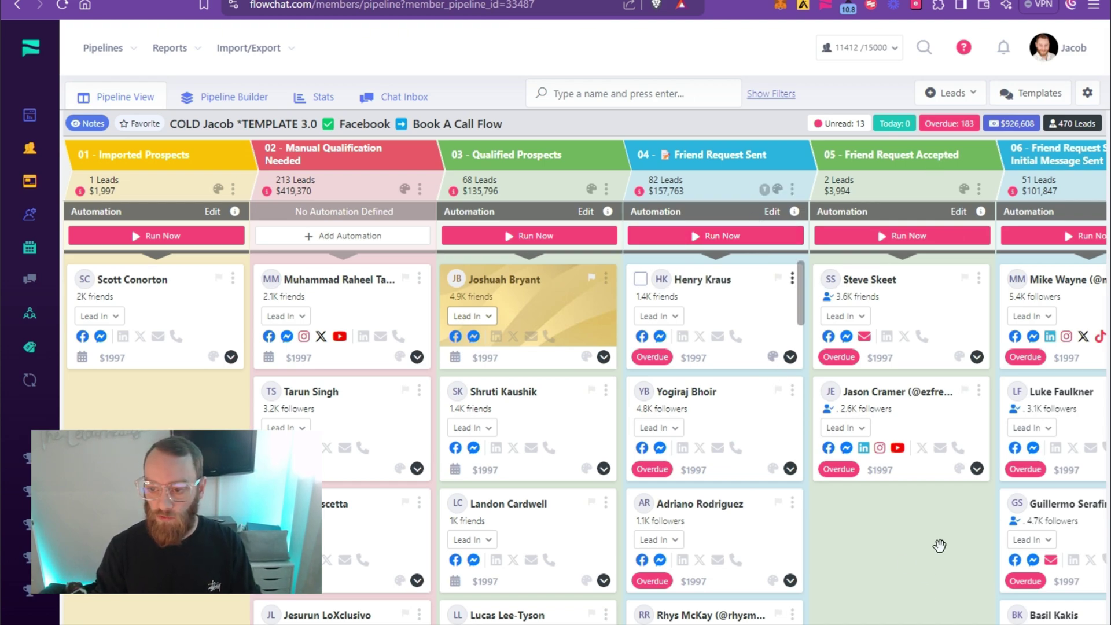
pyautogui.click(830, 338)
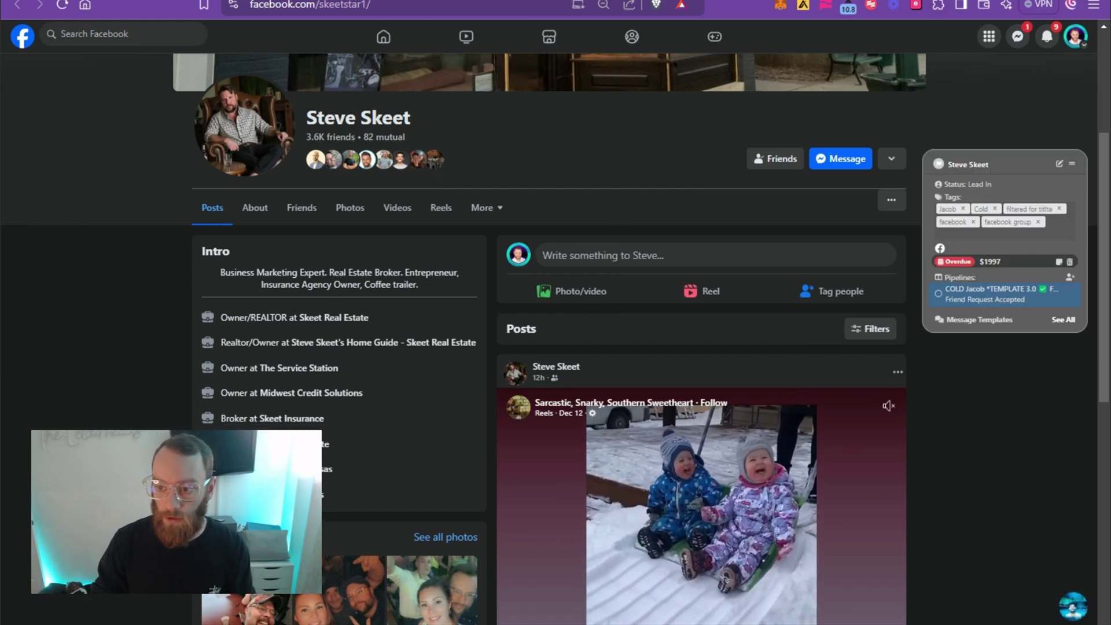
pyautogui.scroll(4, 588, 246)
pyautogui.hotkey('ctrl', 'w')
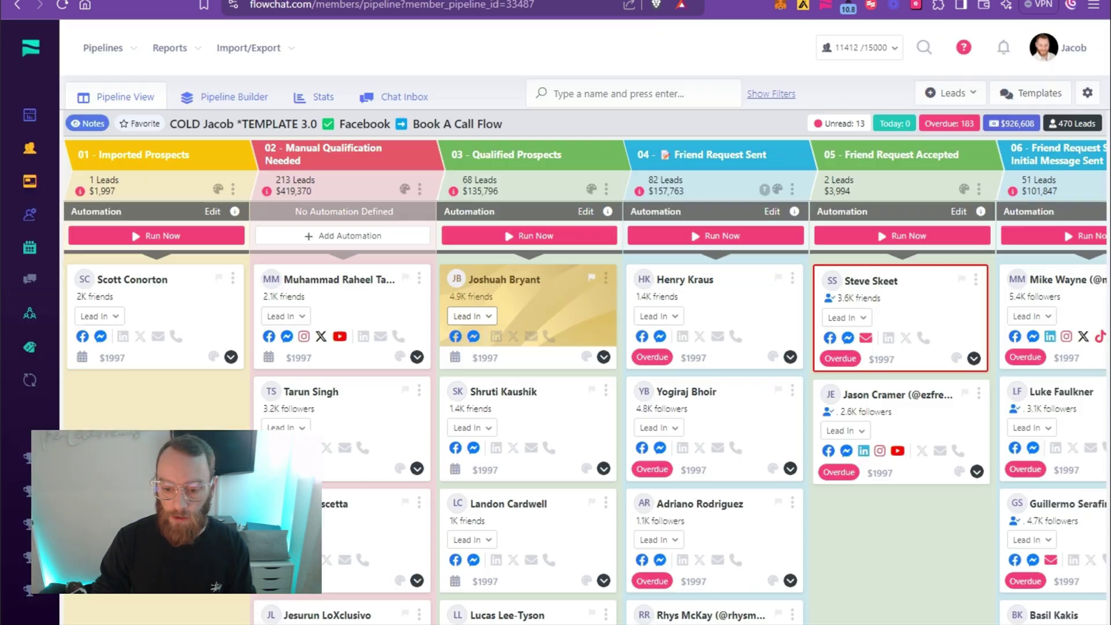